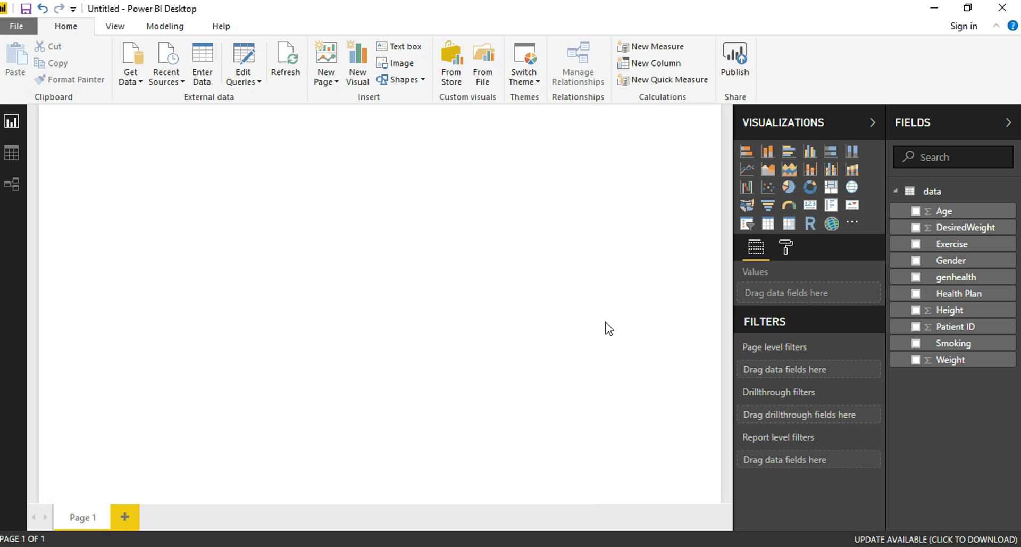
Create a pie chart using Count of Patient ID as values and Gender as the legend.
{"action": "left_click", "coordinate": [25, 149]}
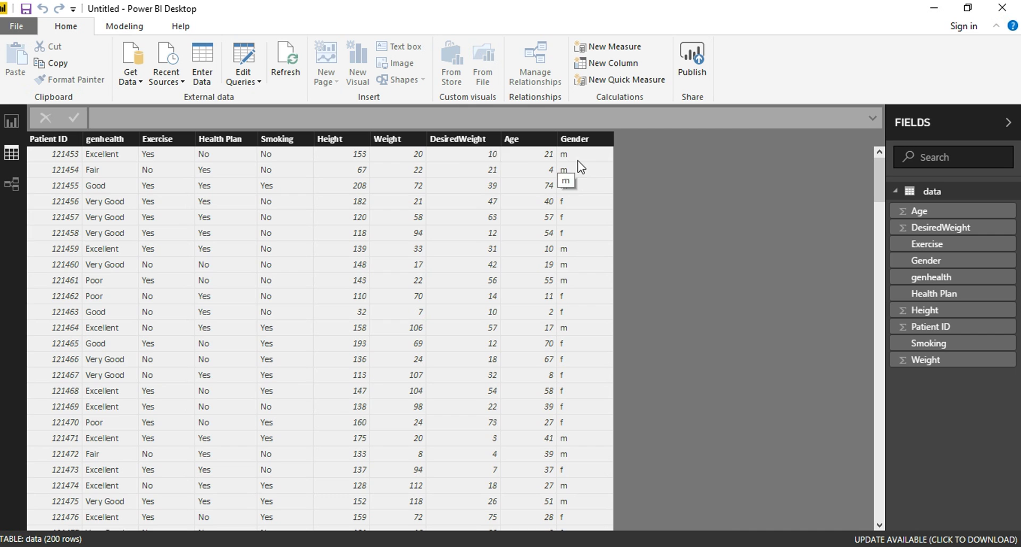
{"action": "left_click", "coordinate": [4, 124]}
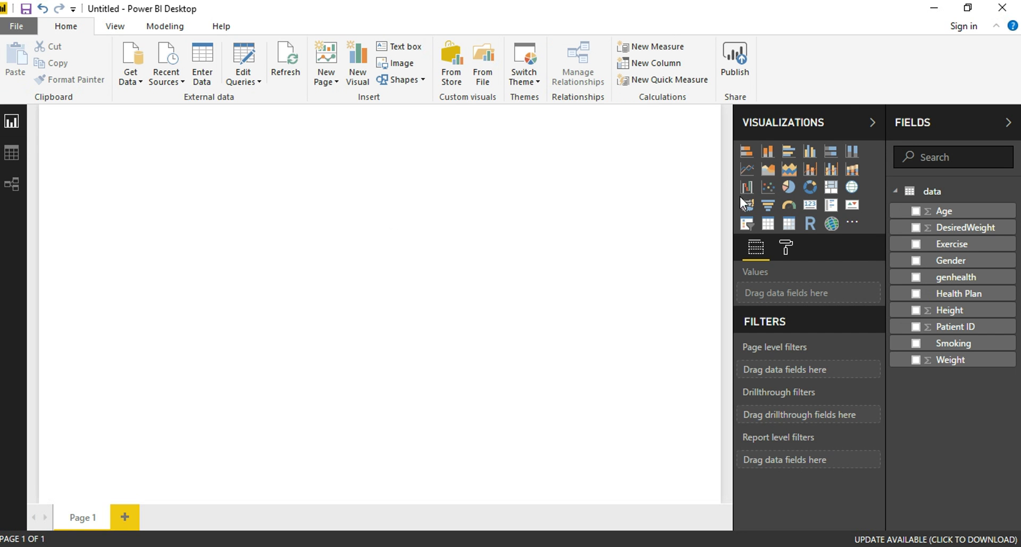
{"action": "left_click", "coordinate": [790, 186]}
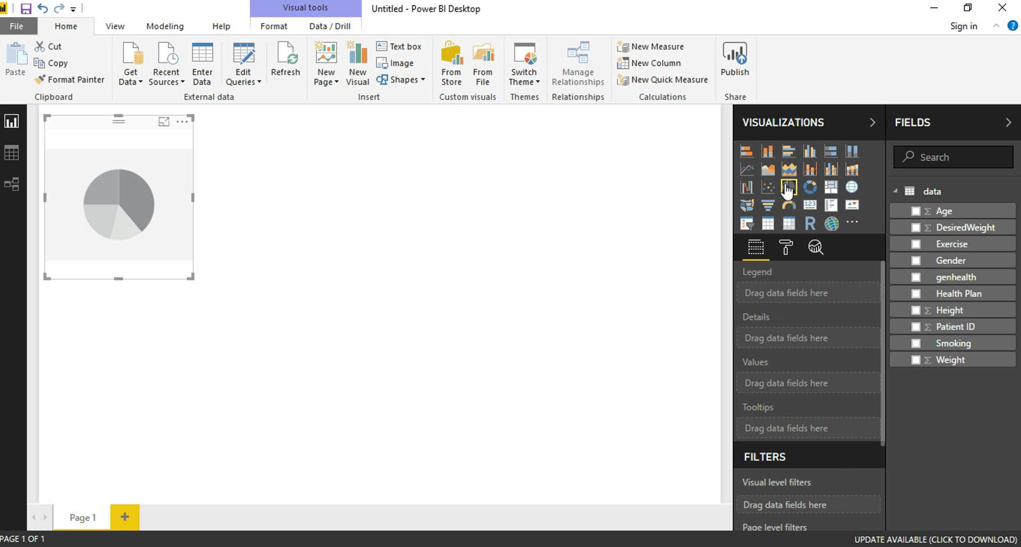
{"action": "left_click", "coordinate": [915, 328]}
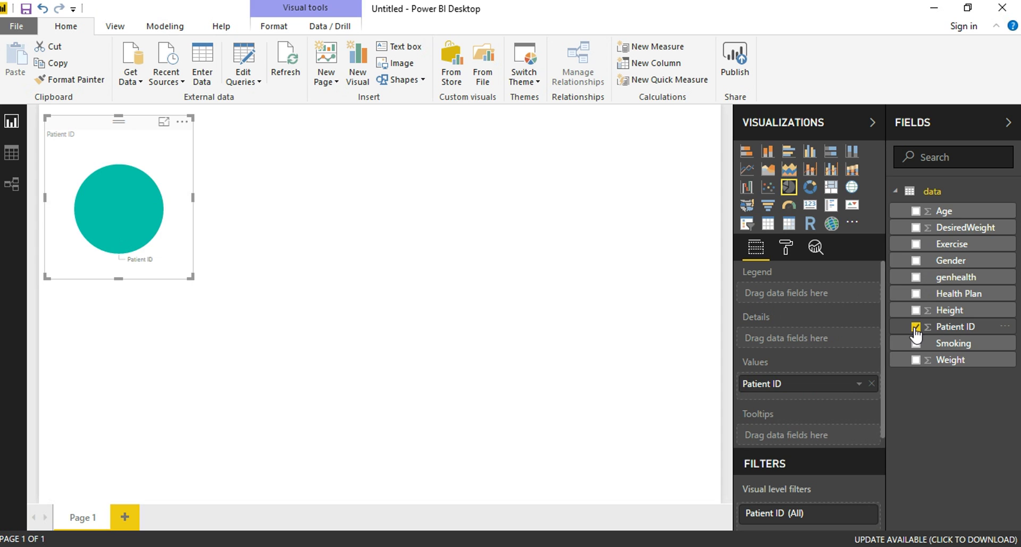
{"action": "left_click", "coordinate": [860, 384]}
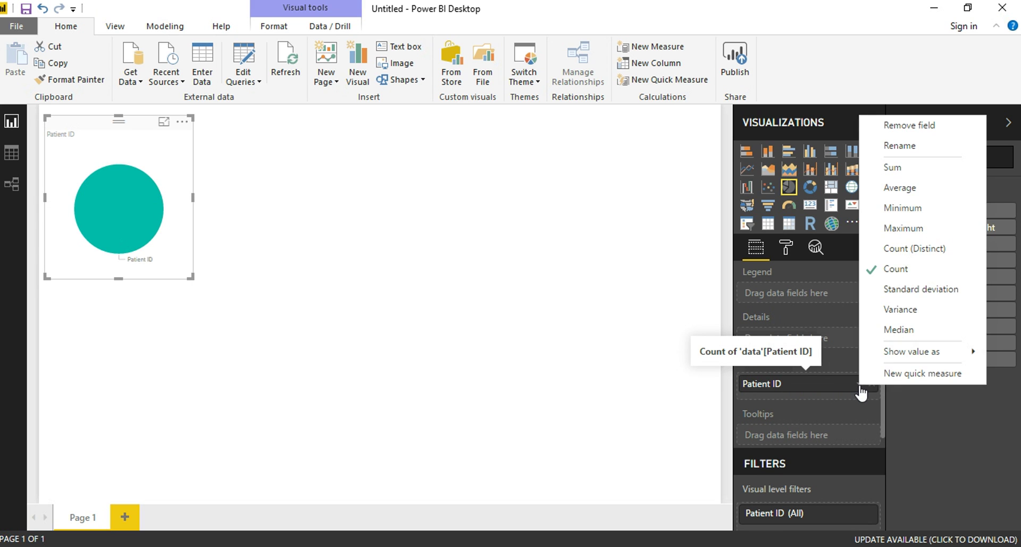
{"action": "left_click", "coordinate": [934, 253]}
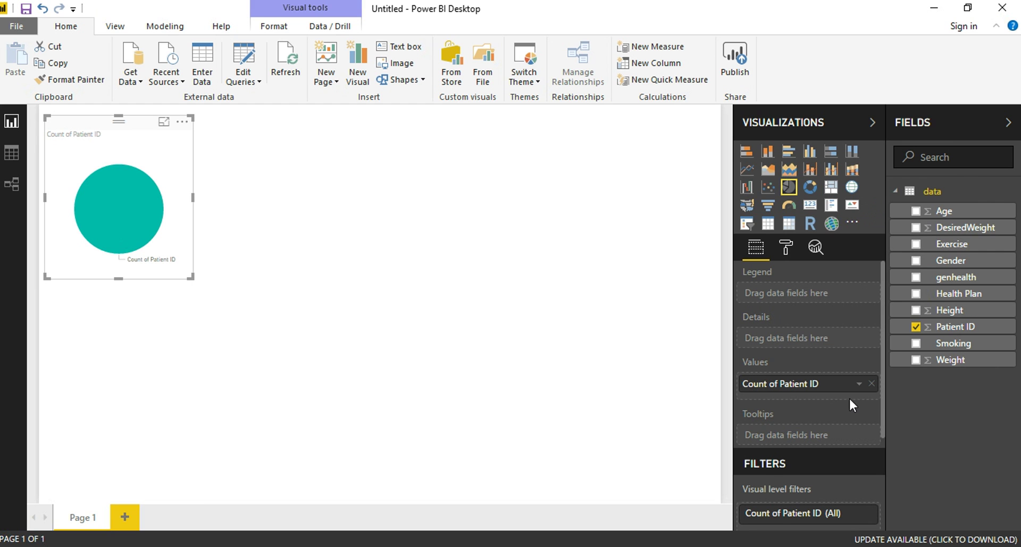
{"action": "left_click", "coordinate": [859, 387]}
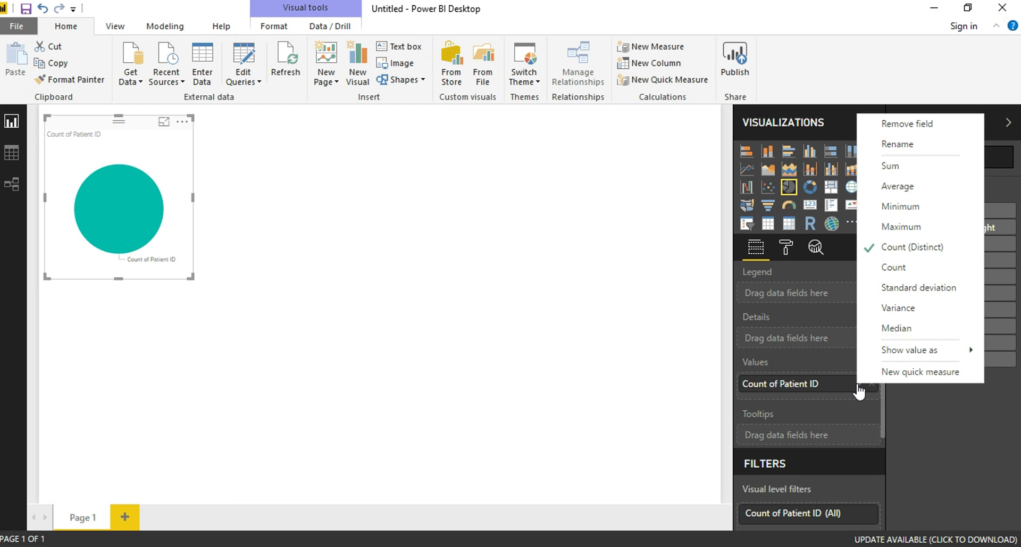
{"action": "left_click", "coordinate": [907, 266]}
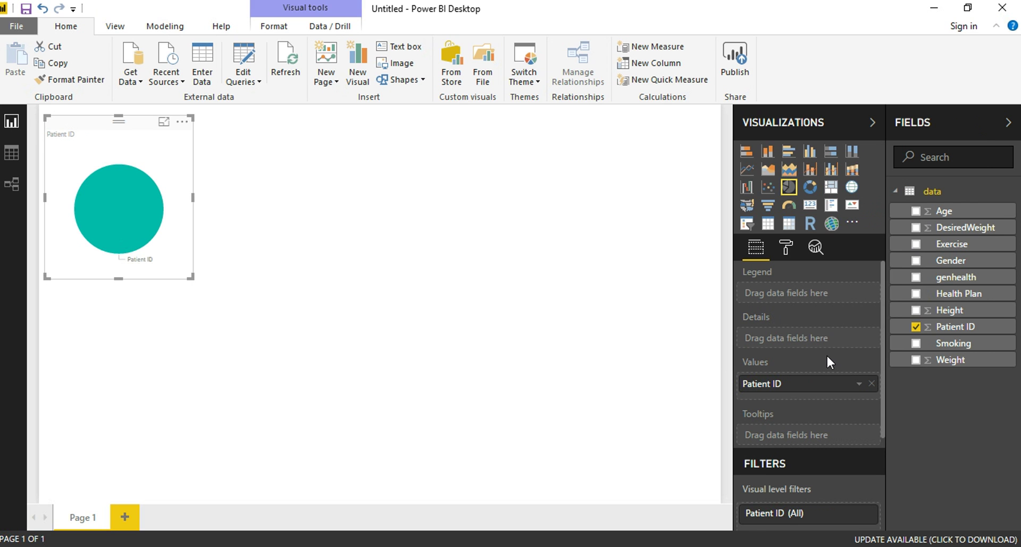
{"action": "left_click", "coordinate": [916, 262]}
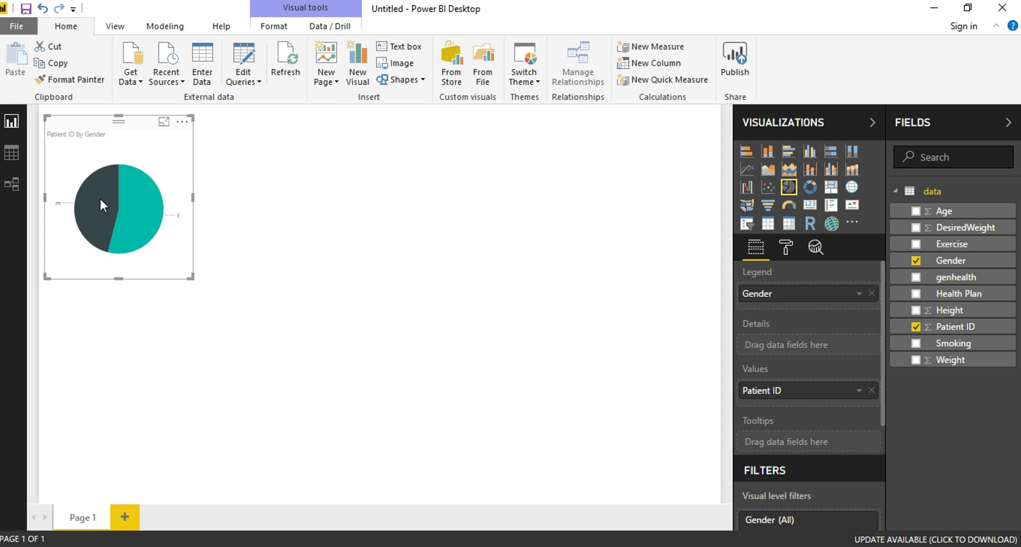
Enlarge the pie chart and nudge it into the page's top-left corner.
{"action": "mouse_move", "coordinate": [100, 198]}
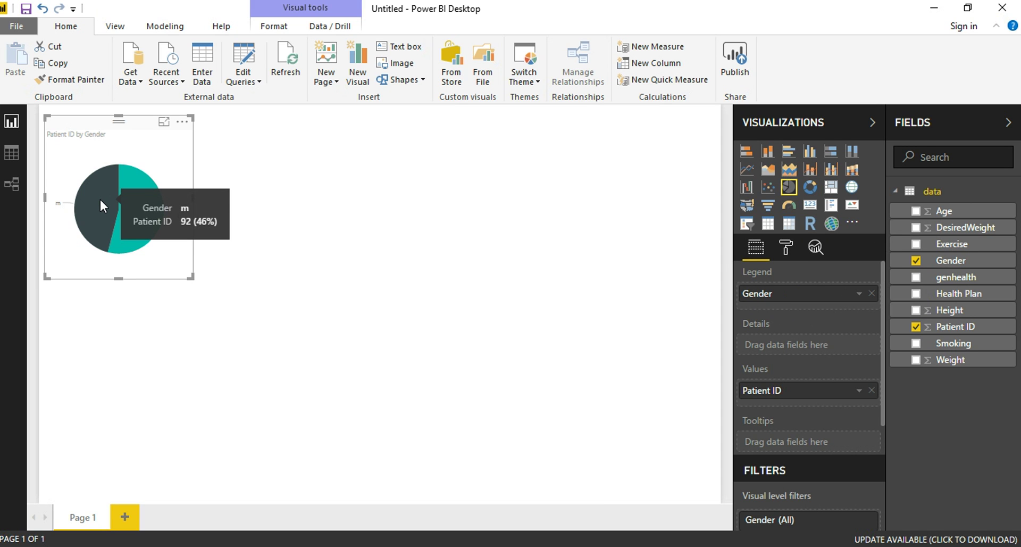
{"action": "mouse_move", "coordinate": [140, 216]}
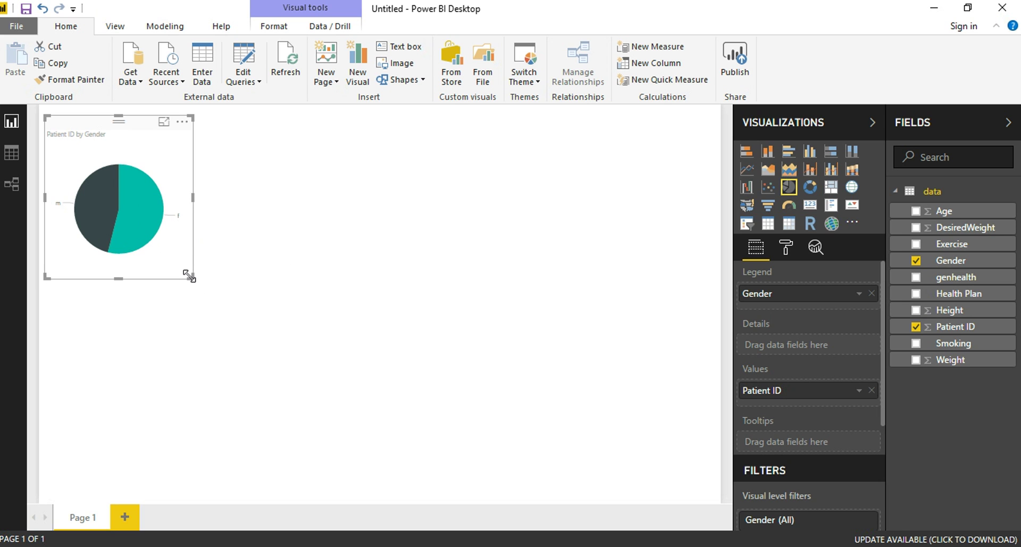
{"action": "left_click_drag", "start_coordinate": [195, 281], "coordinate": [295, 325]}
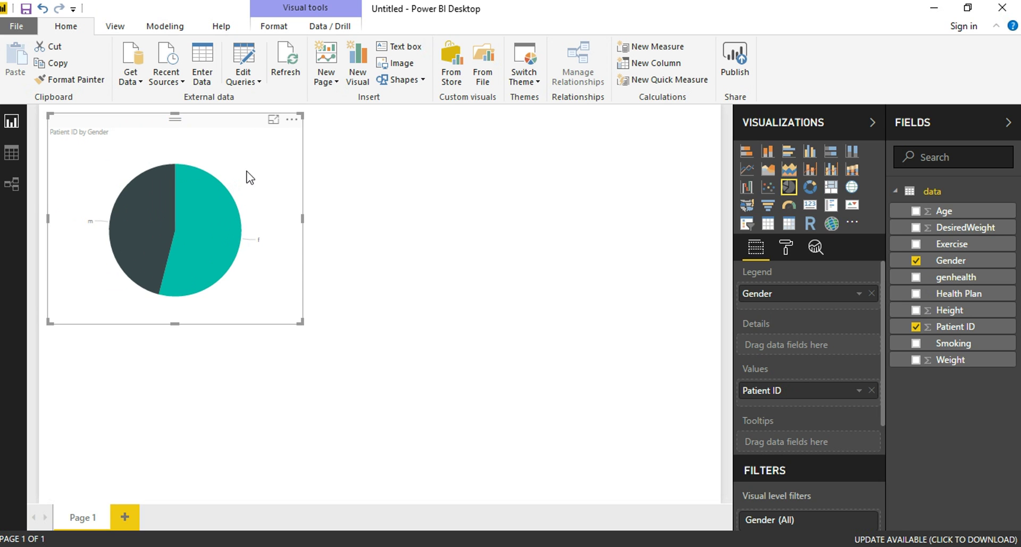
{"action": "left_click_drag", "start_coordinate": [221, 153], "coordinate": [215, 145]}
Add a stacked column chart beside the pie, widened and slightly taller.
{"action": "left_click", "coordinate": [607, 224]}
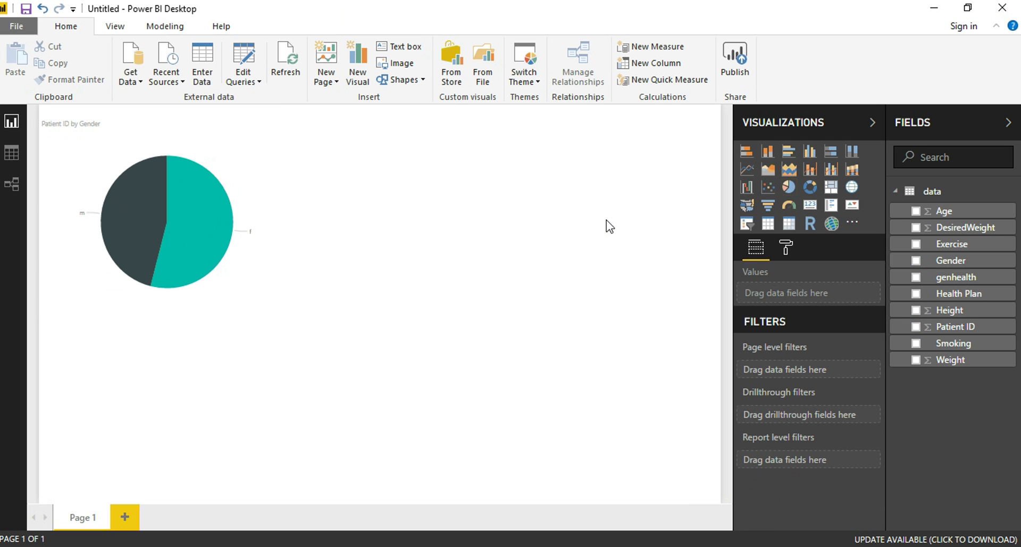
{"action": "left_click", "coordinate": [768, 151]}
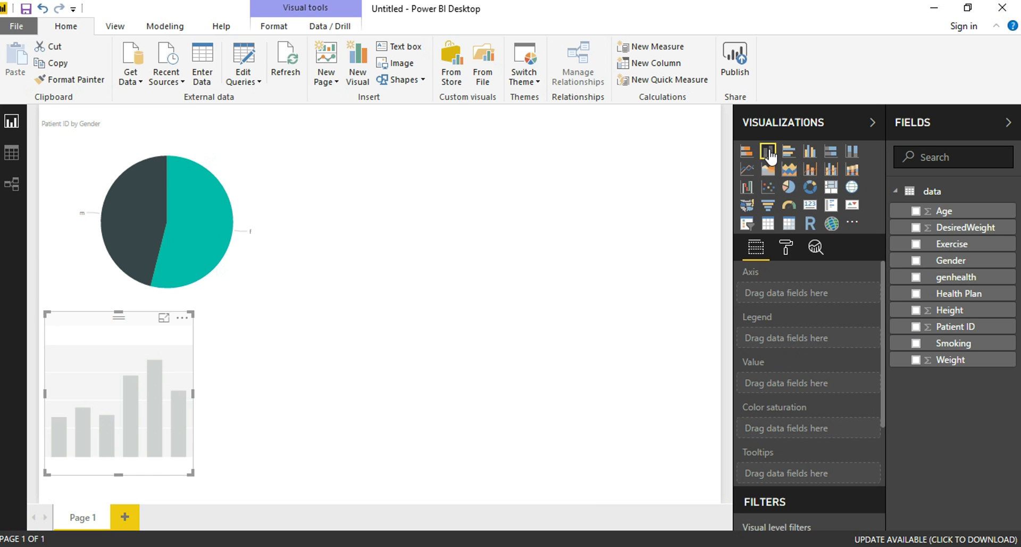
{"action": "left_click_drag", "start_coordinate": [79, 374], "coordinate": [287, 166]}
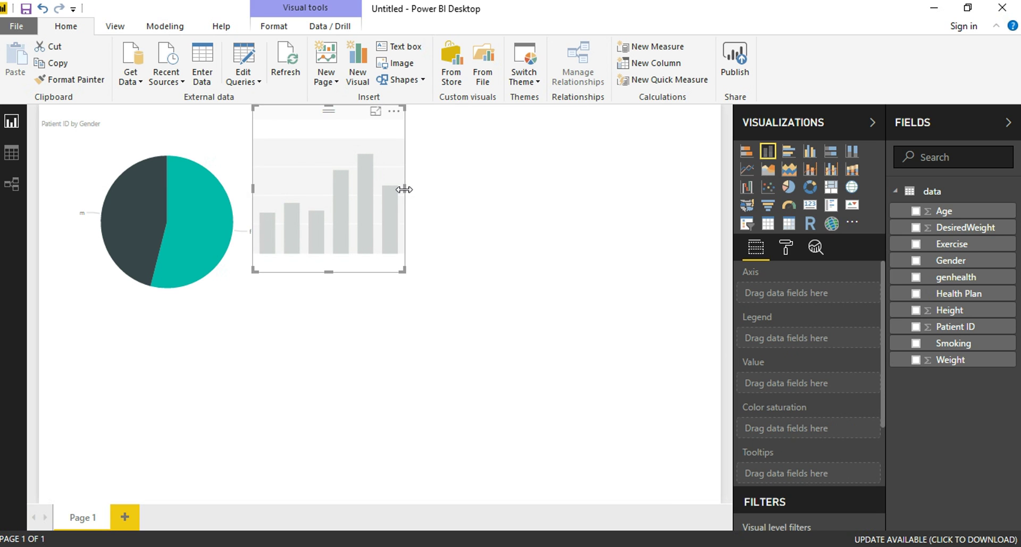
{"action": "left_click_drag", "start_coordinate": [404, 196], "coordinate": [513, 196]}
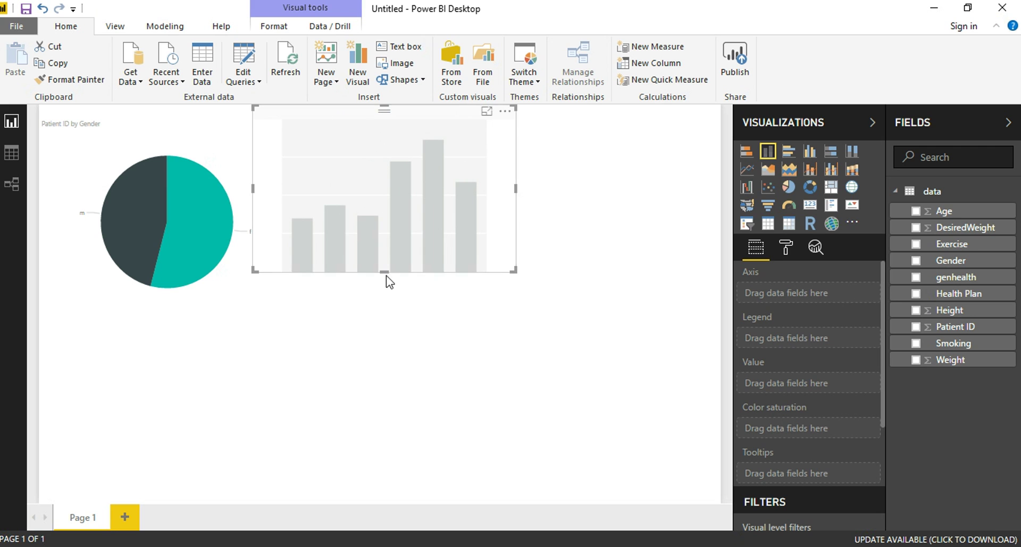
{"action": "left_click_drag", "start_coordinate": [384, 272], "coordinate": [386, 281]}
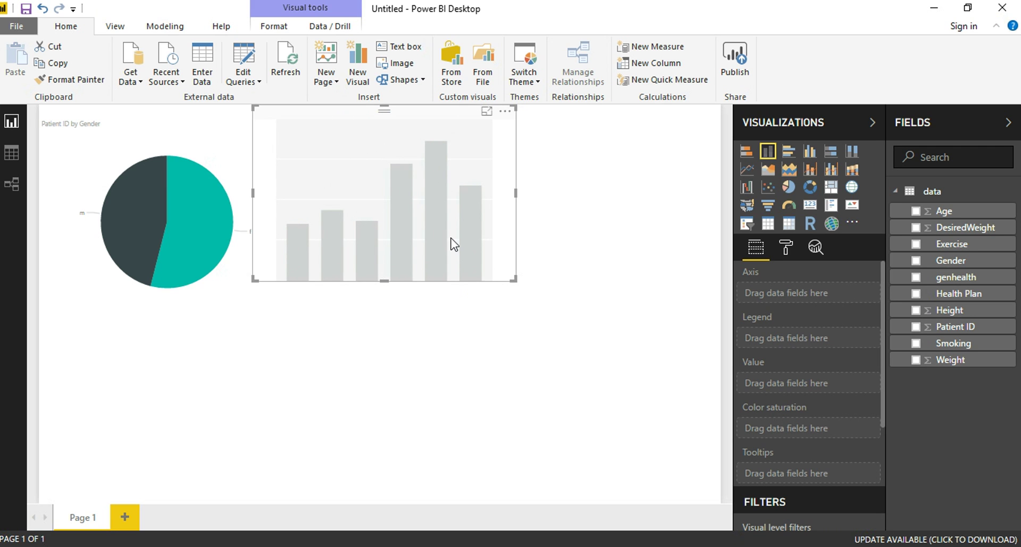
Chart Count of Patient ID by Health Plan, showing No 90 and Yes 110.
{"action": "left_click", "coordinate": [916, 326]}
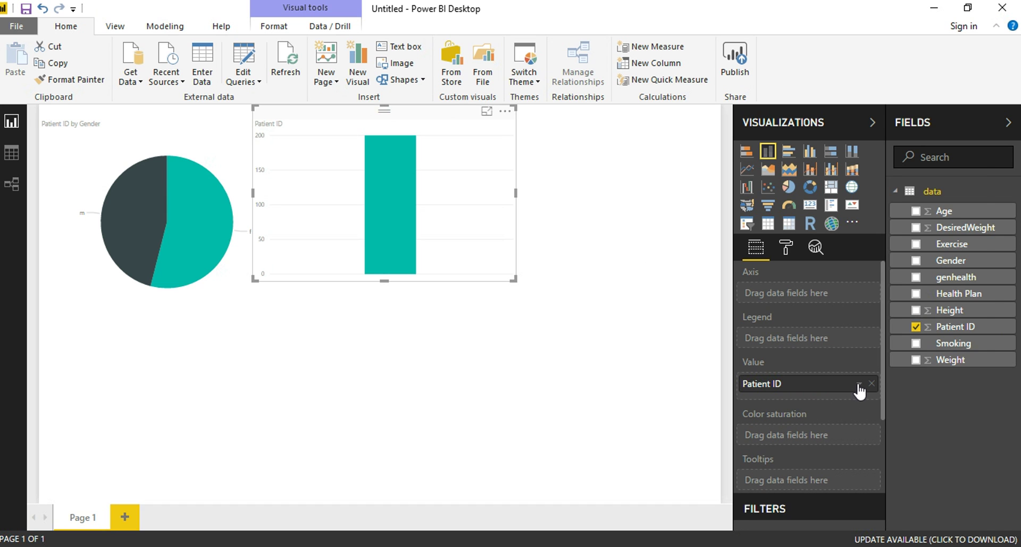
{"action": "left_click", "coordinate": [859, 384]}
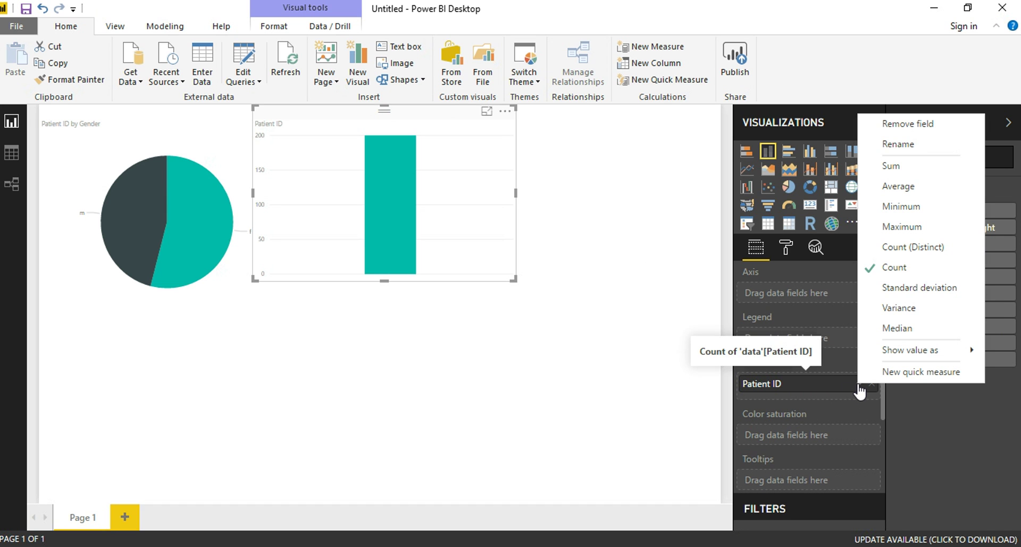
{"action": "left_click", "coordinate": [697, 403]}
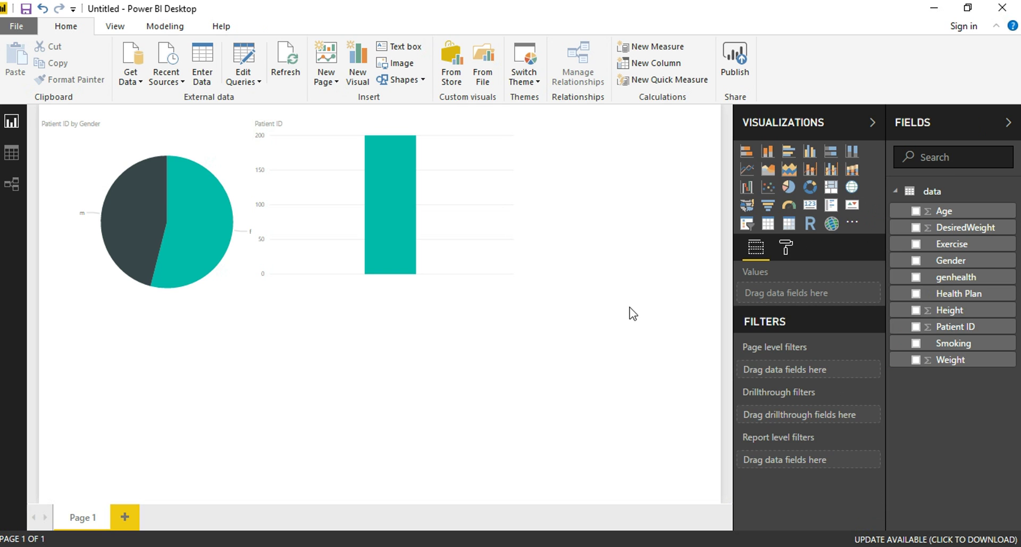
{"action": "left_click", "coordinate": [499, 232]}
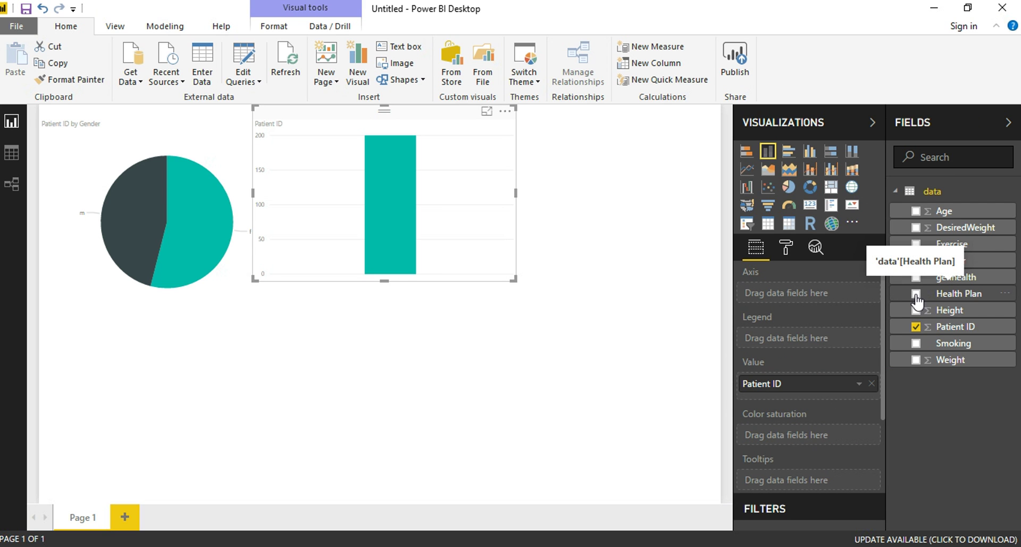
{"action": "mouse_move", "coordinate": [917, 301]}
{"action": "left_mouse_down"}
{"action": "mouse_move", "coordinate": [942, 298]}
{"action": "mouse_move", "coordinate": [808, 295]}
{"action": "left_mouse_up"}
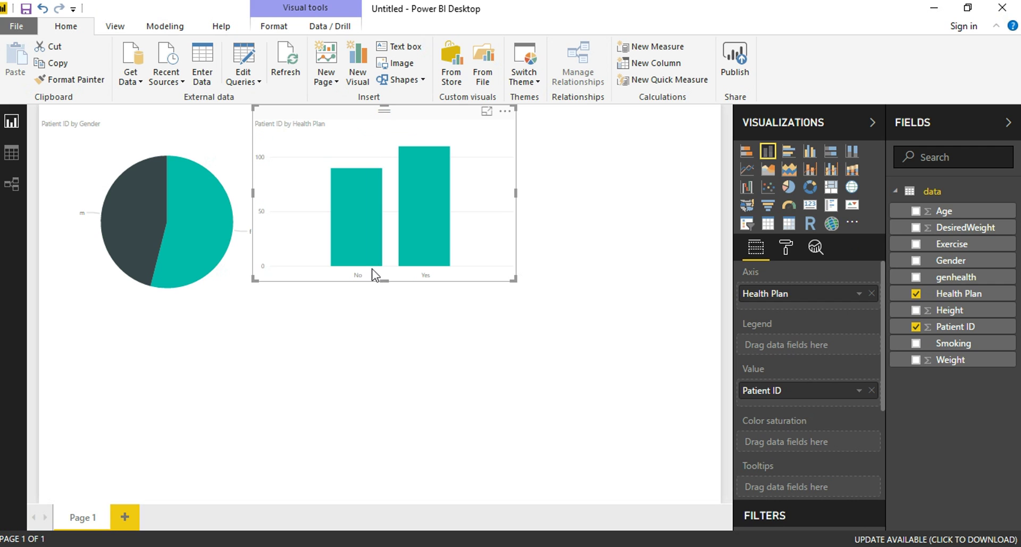
{"action": "mouse_move", "coordinate": [365, 264]}
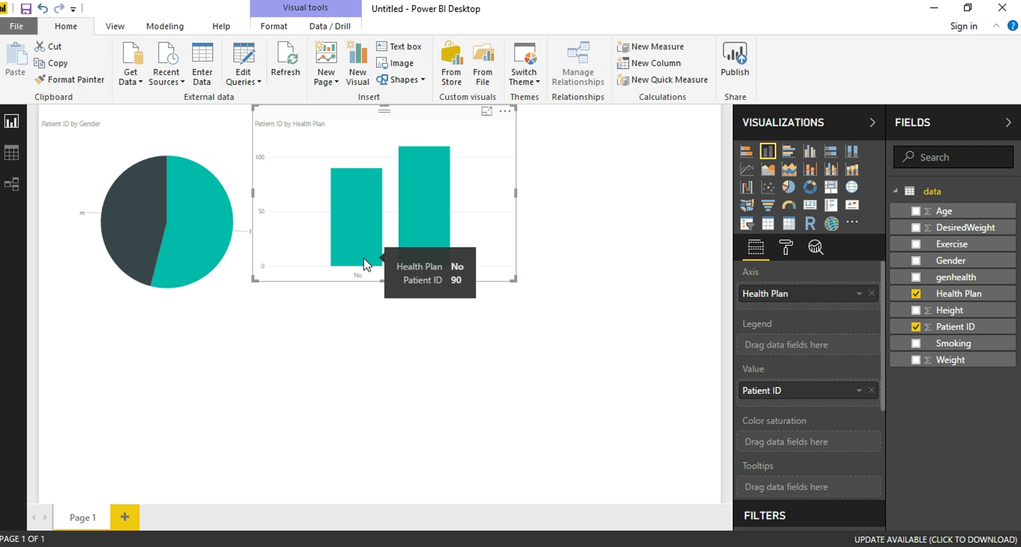
{"action": "mouse_move", "coordinate": [426, 210]}
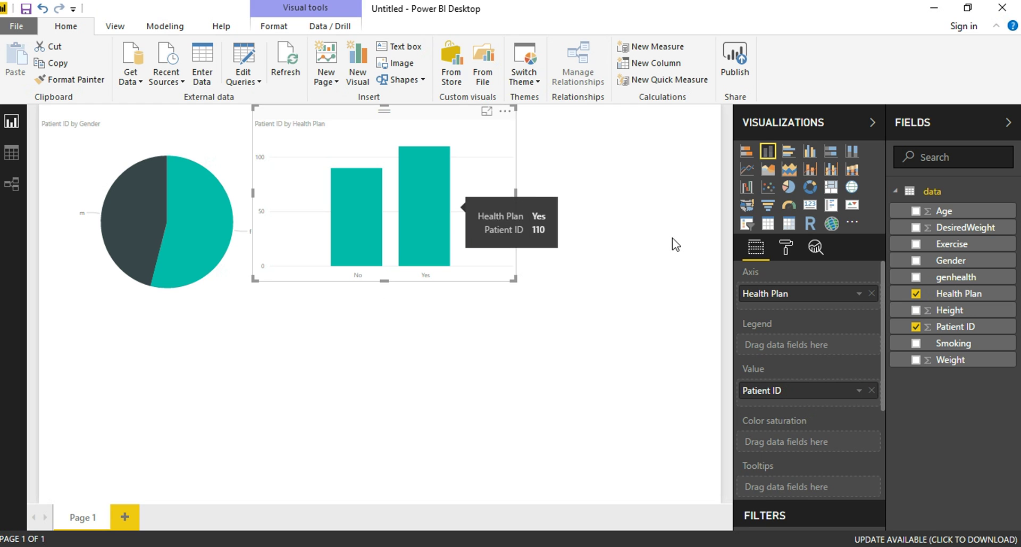
{"action": "left_click", "coordinate": [606, 246]}
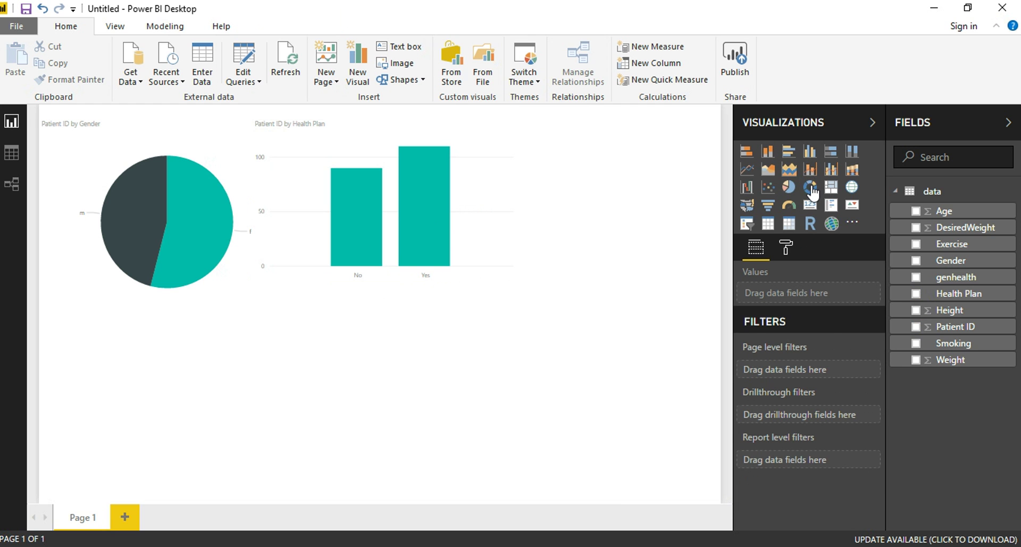
Add a donut of Count of Patient ID split by Smoking (Yes/No), enlarged below the pie.
{"action": "left_click", "coordinate": [811, 189]}
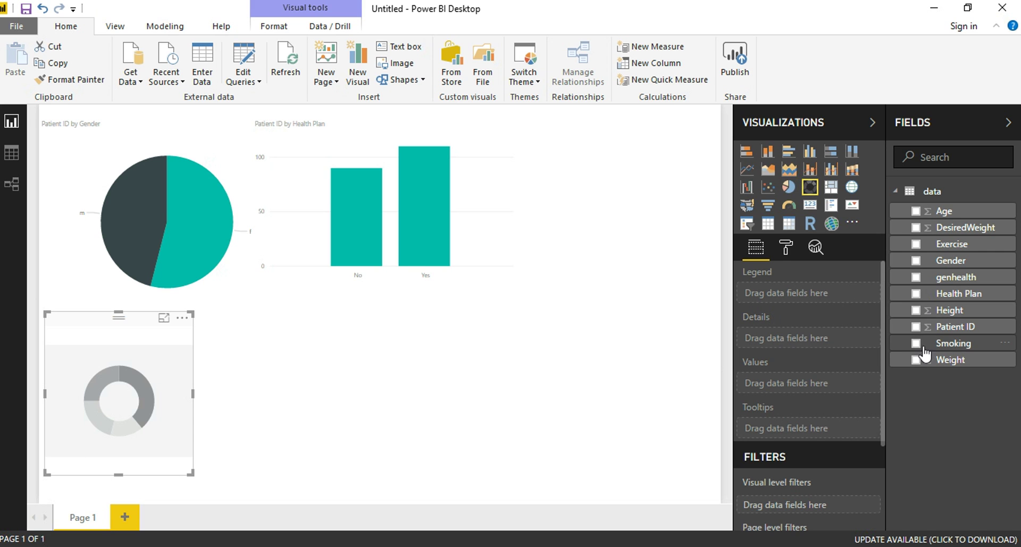
{"action": "left_click", "coordinate": [916, 327]}
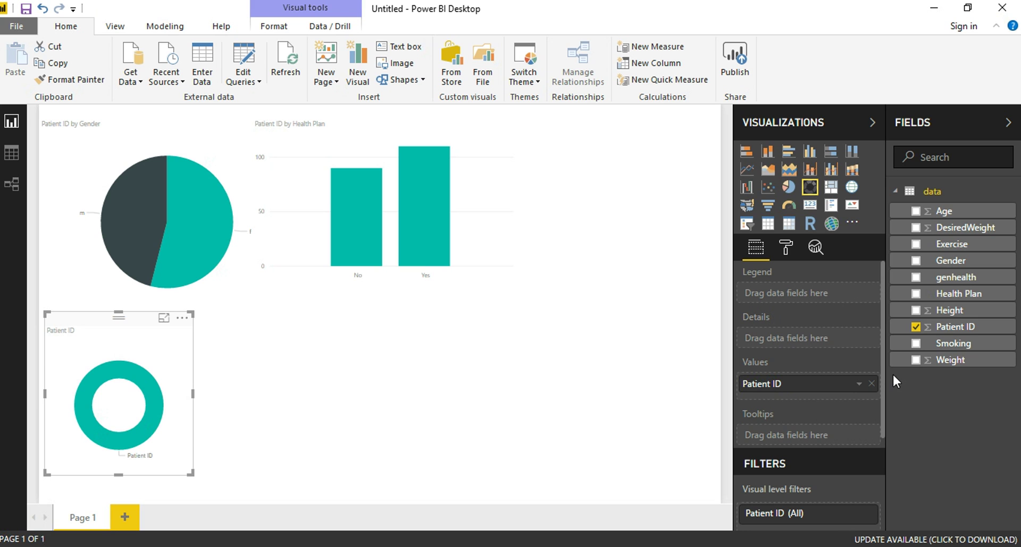
{"action": "left_click", "coordinate": [916, 343]}
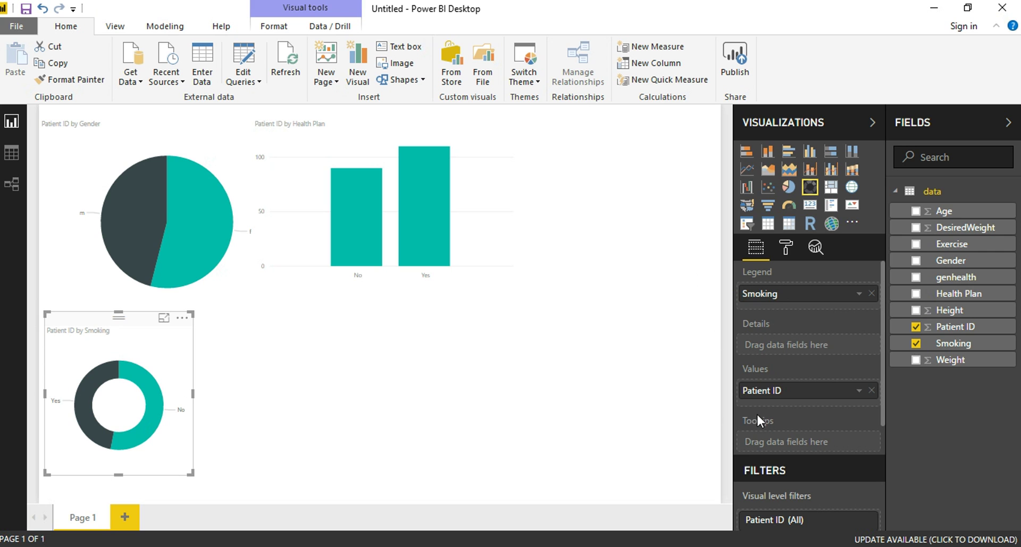
{"action": "left_click", "coordinate": [859, 392]}
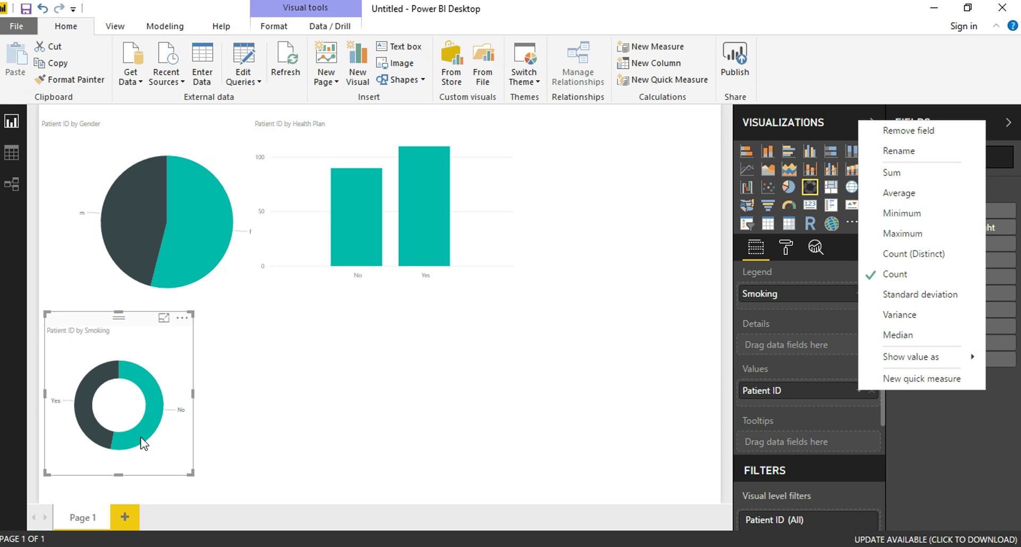
{"action": "left_click", "coordinate": [149, 458]}
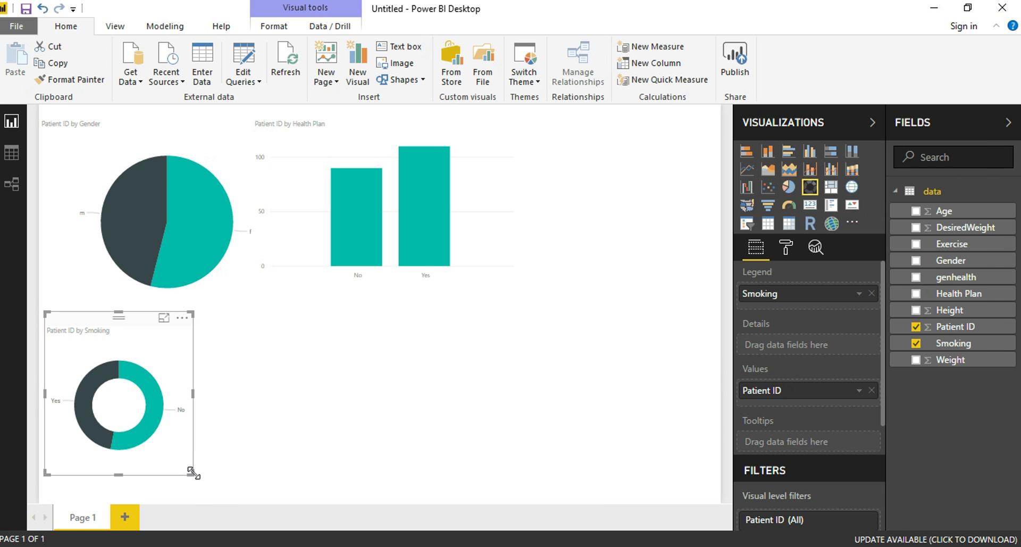
{"action": "left_click_drag", "start_coordinate": [192, 473], "coordinate": [280, 512]}
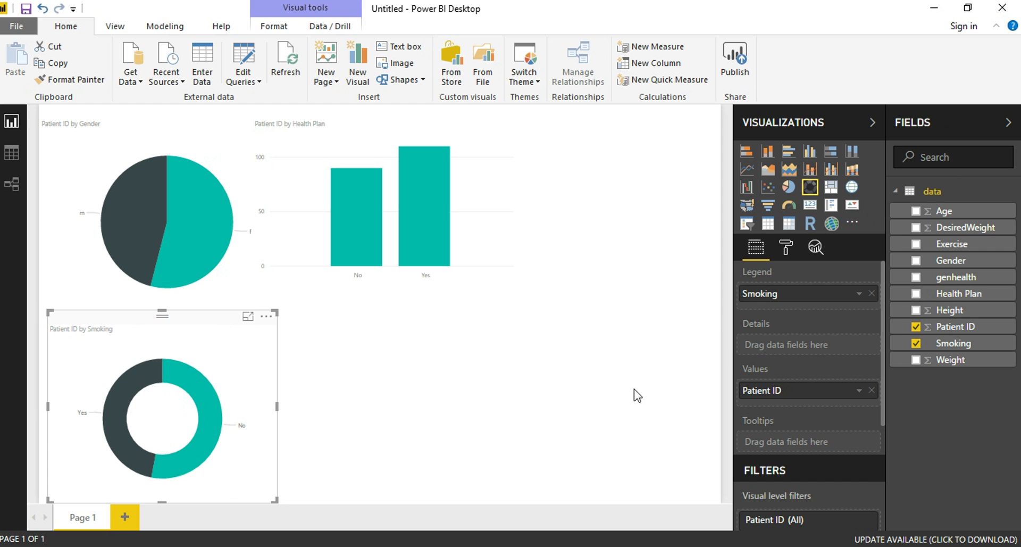
{"action": "left_click", "coordinate": [556, 351]}
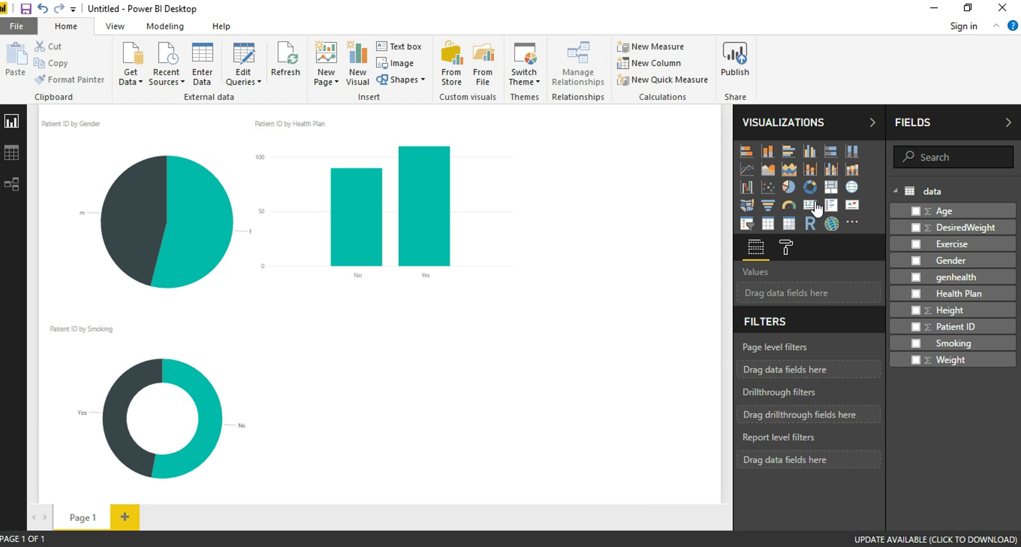
Add a card showing the Patient ID count of 200, shortened beside the donut.
{"action": "left_click", "coordinate": [810, 205]}
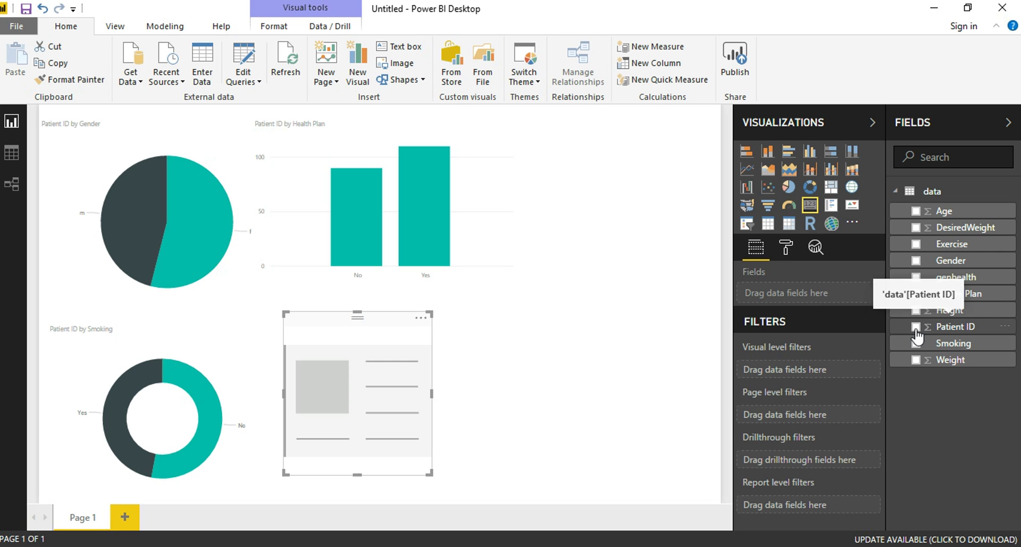
{"action": "left_click", "coordinate": [919, 328]}
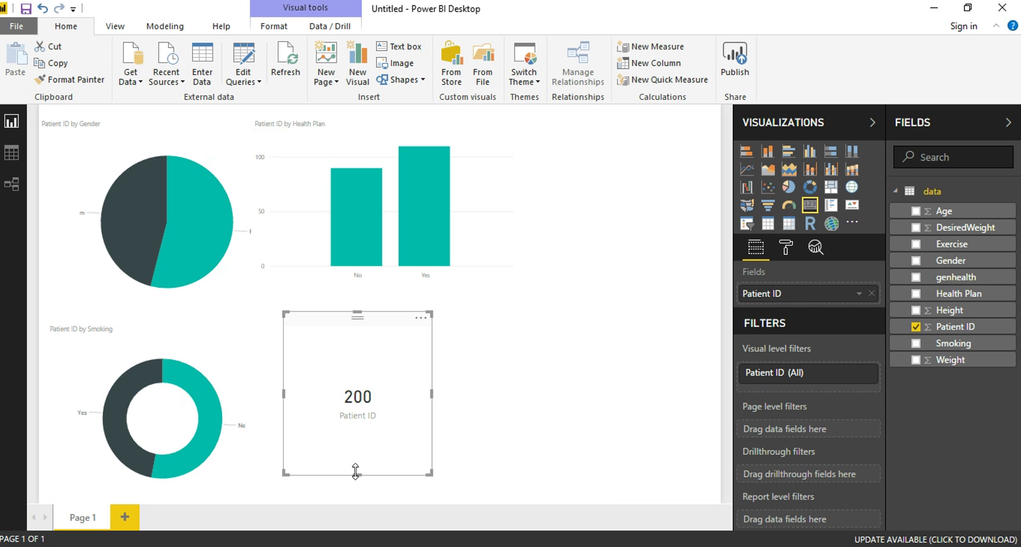
{"action": "left_click_drag", "start_coordinate": [355, 472], "coordinate": [358, 391]}
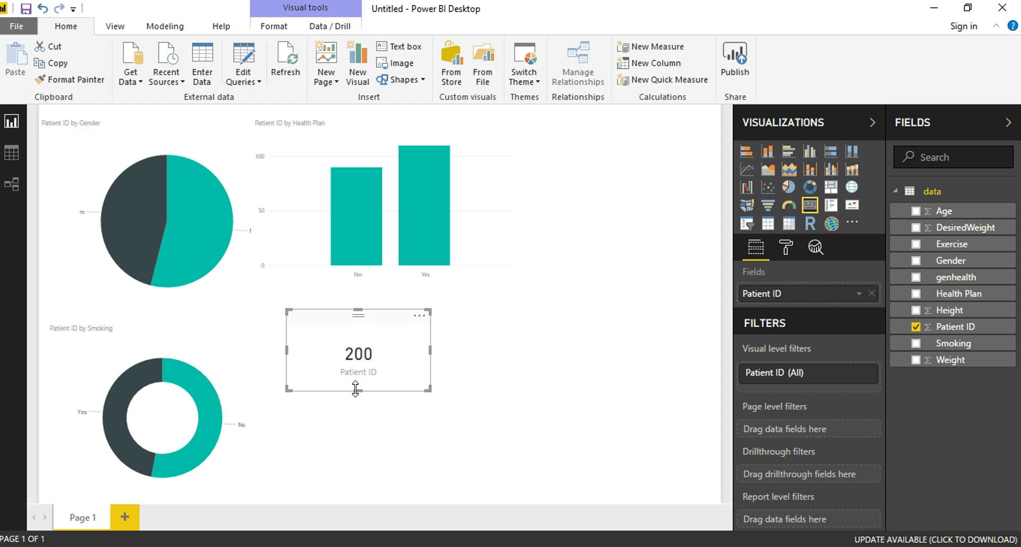
{"action": "left_click", "coordinate": [860, 294]}
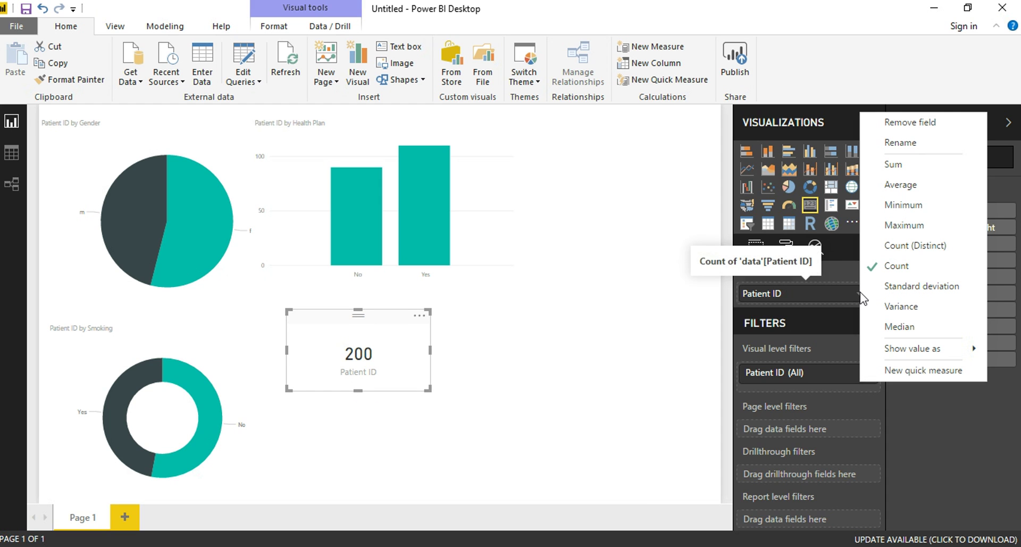
Add a card with Age set to Minimum, reading 1, shrunk and placed top right.
{"action": "left_click", "coordinate": [527, 390]}
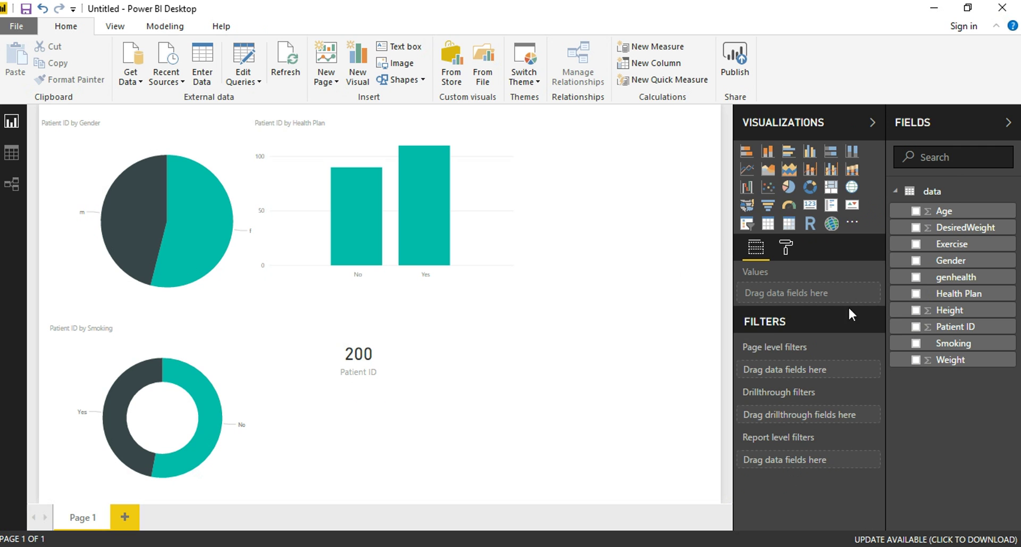
{"action": "left_click", "coordinate": [810, 207]}
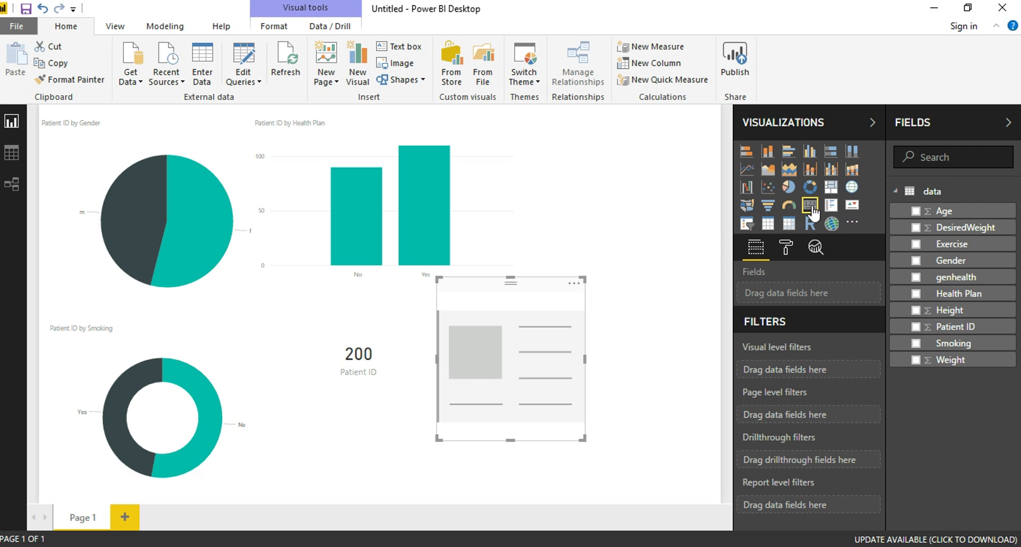
{"action": "left_click", "coordinate": [917, 211]}
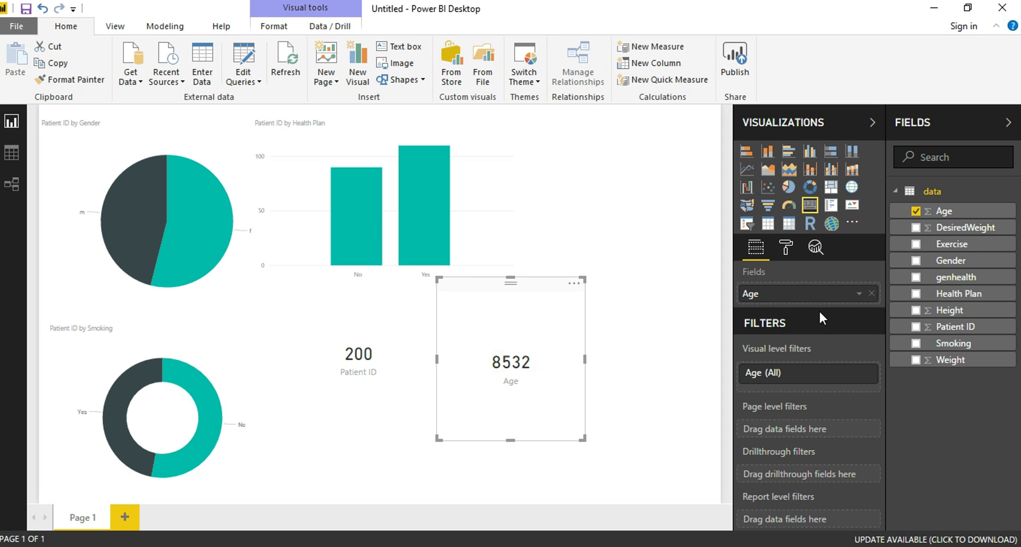
{"action": "left_click", "coordinate": [859, 295]}
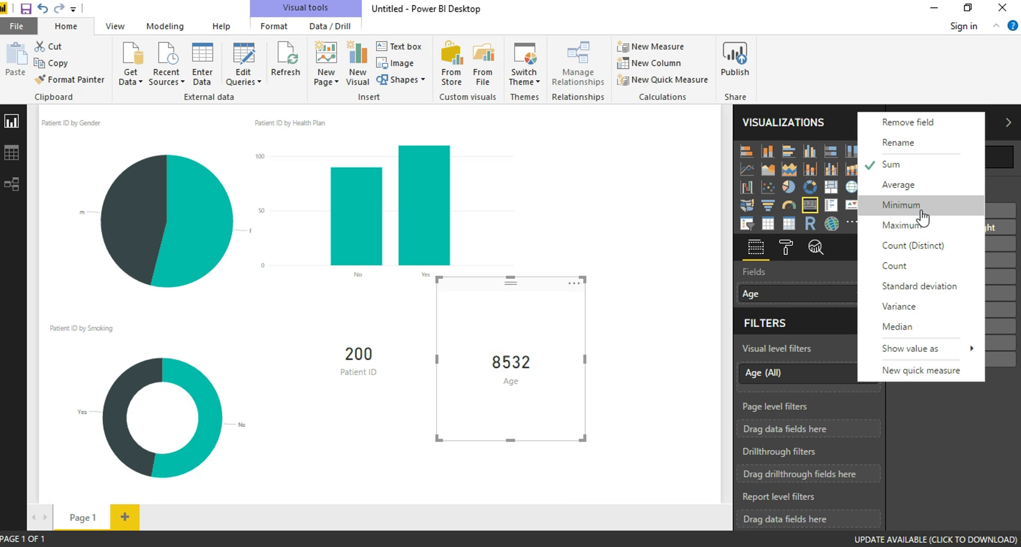
{"action": "left_click", "coordinate": [901, 205]}
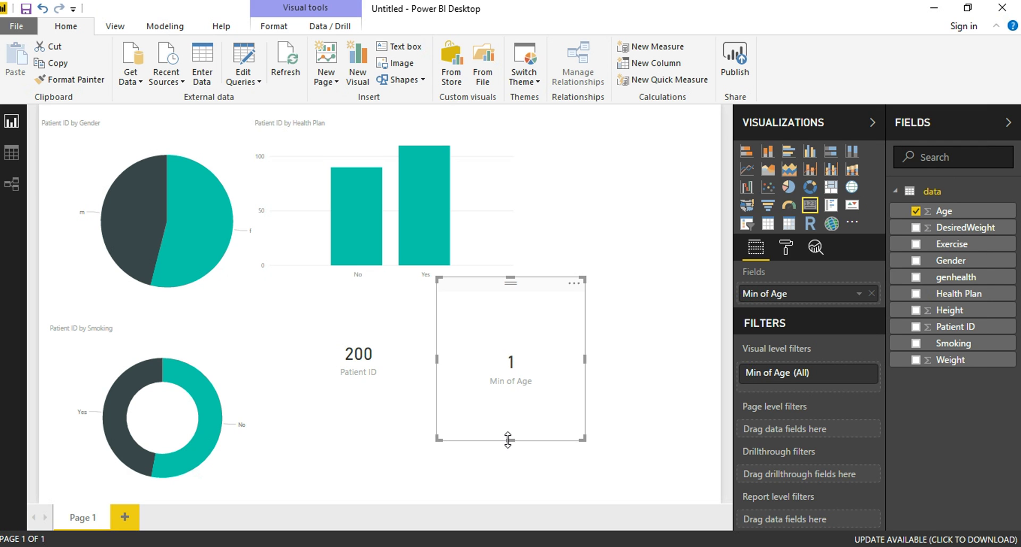
{"action": "left_click_drag", "start_coordinate": [508, 439], "coordinate": [627, 140]}
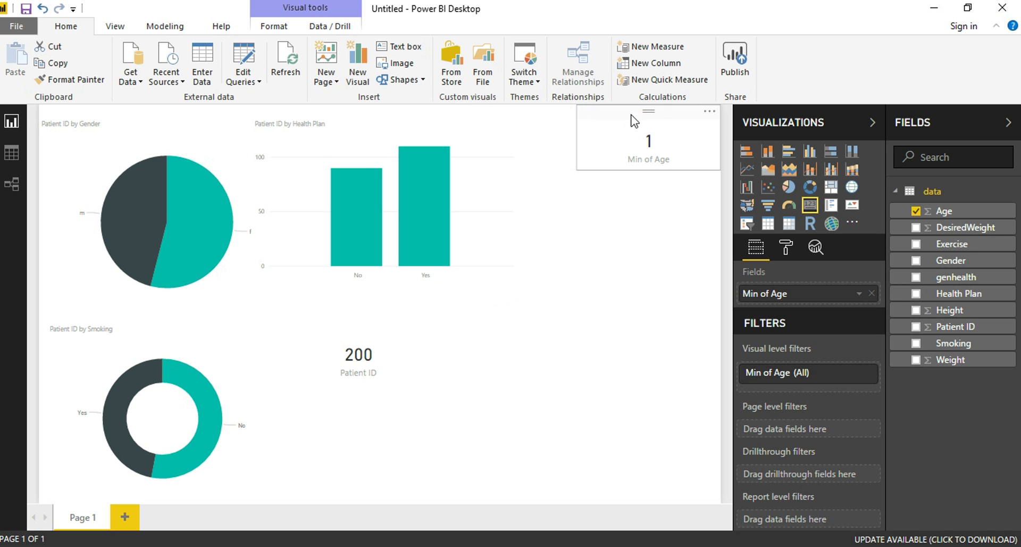
{"action": "left_click", "coordinate": [656, 234]}
Add a Maximum of Age card reading 77, shortened and placed under Min of Age.
{"action": "left_click", "coordinate": [809, 205]}
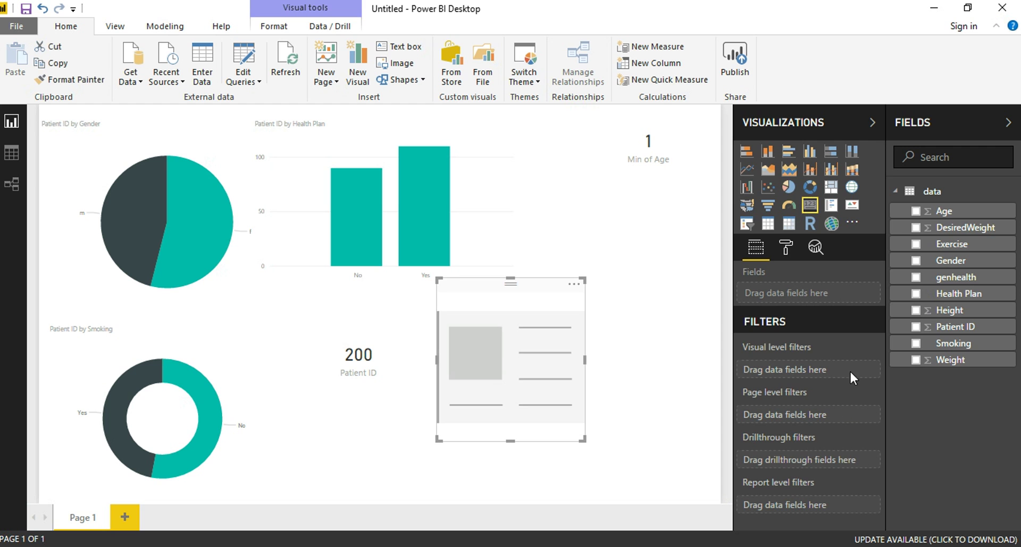
{"action": "left_click_drag", "start_coordinate": [942, 210], "coordinate": [857, 297]}
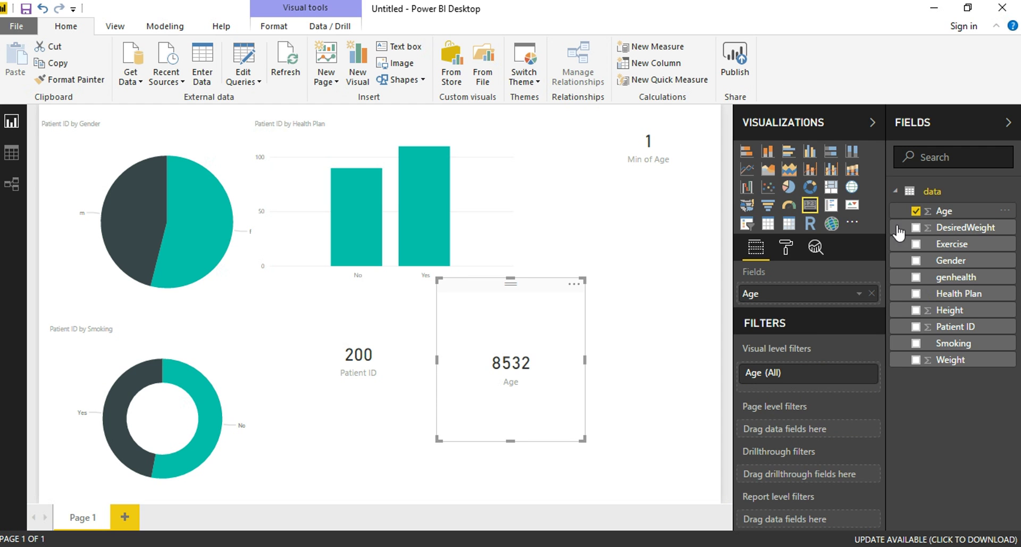
{"action": "left_click", "coordinate": [858, 296]}
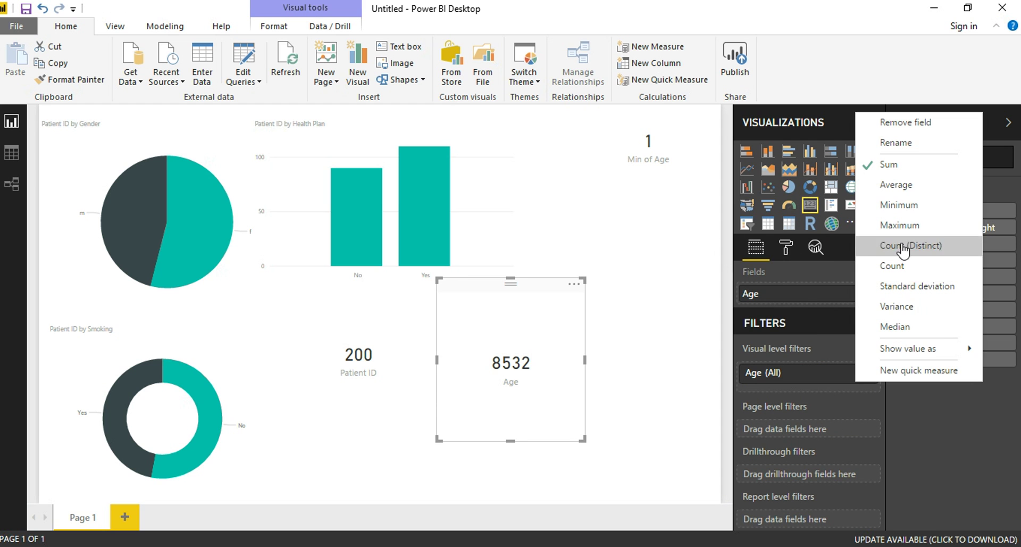
{"action": "left_click", "coordinate": [904, 226]}
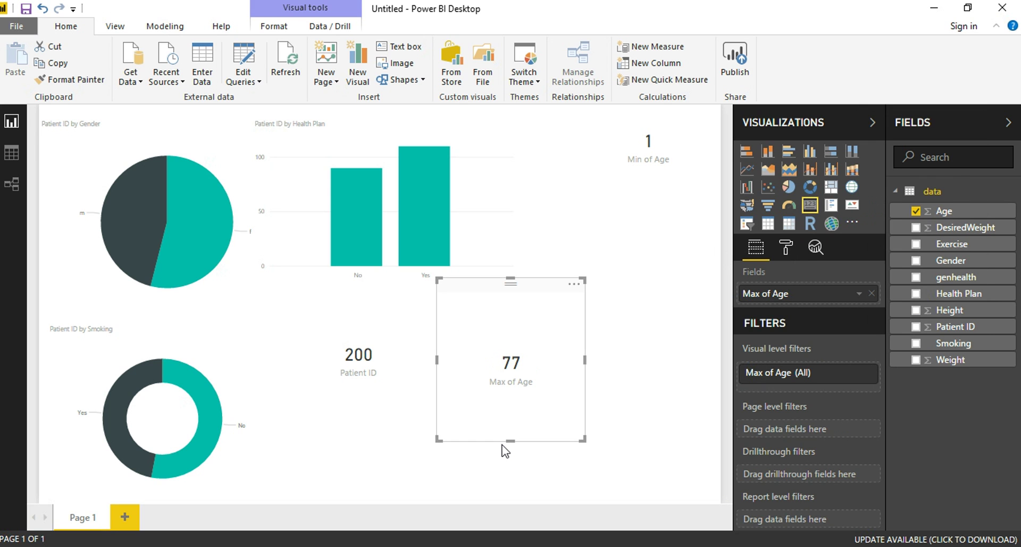
{"action": "left_click_drag", "start_coordinate": [511, 438], "coordinate": [513, 351]}
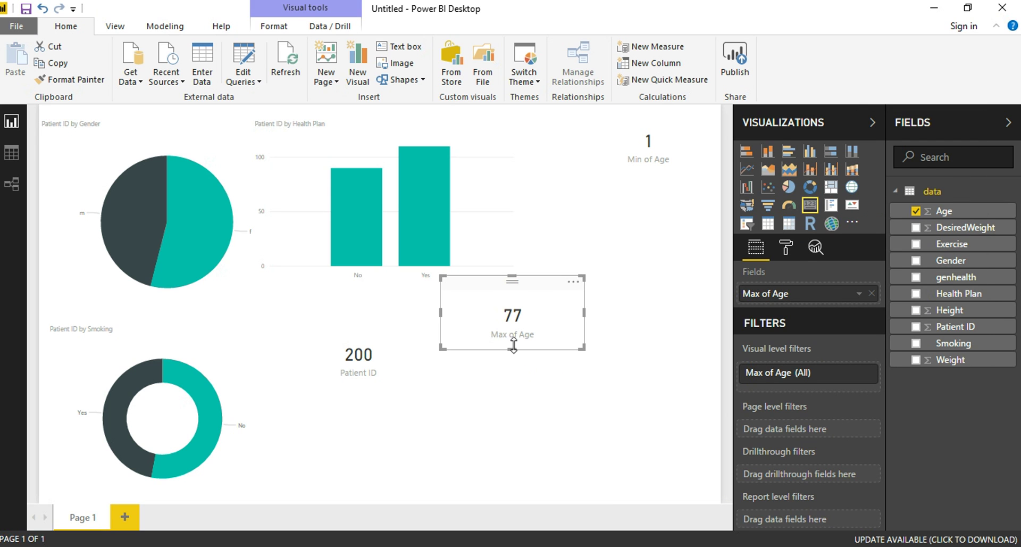
{"action": "left_click_drag", "start_coordinate": [521, 309], "coordinate": [672, 221]}
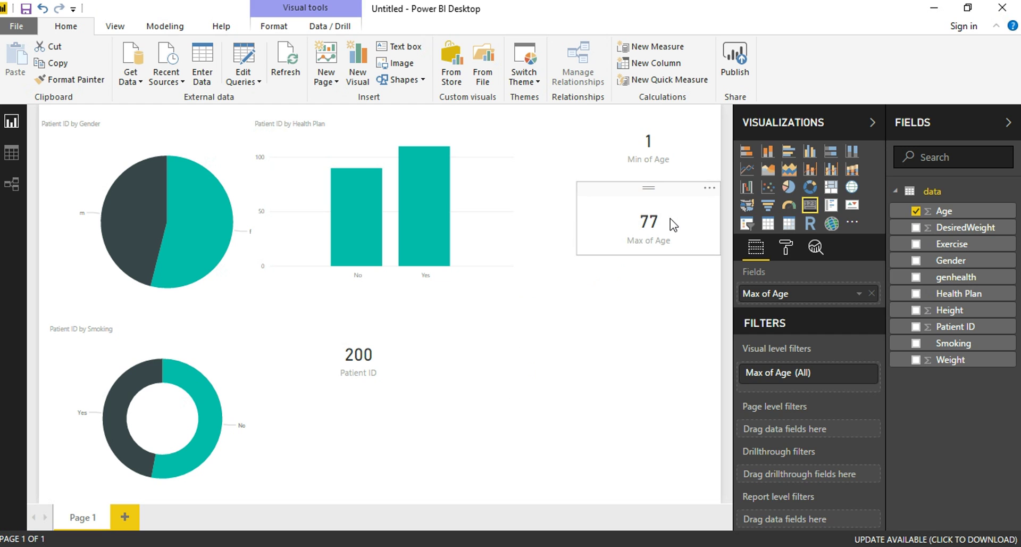
{"action": "left_click", "coordinate": [677, 392]}
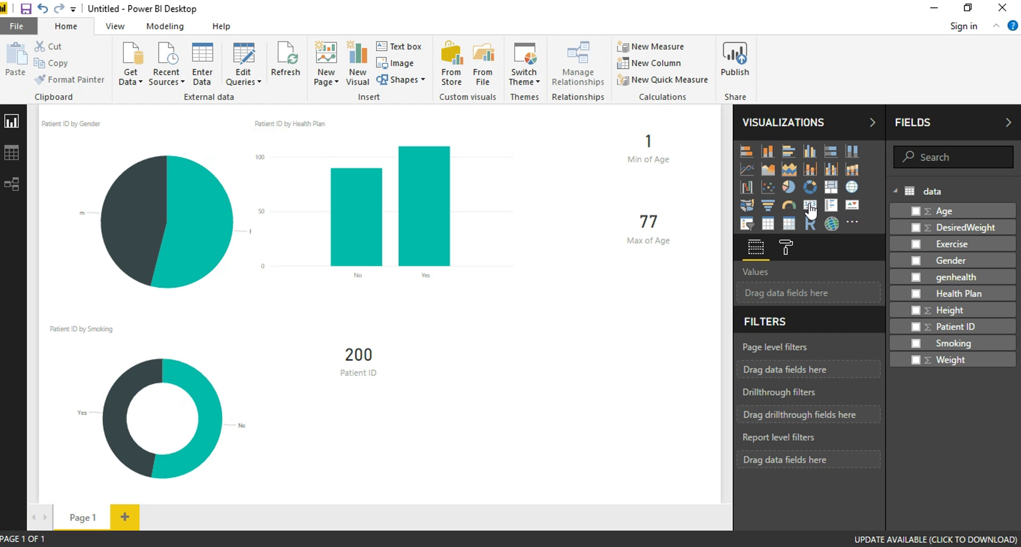
Add an Average of Age card reading 42.66, shortened and moved under Max of Age.
{"action": "left_click", "coordinate": [810, 205]}
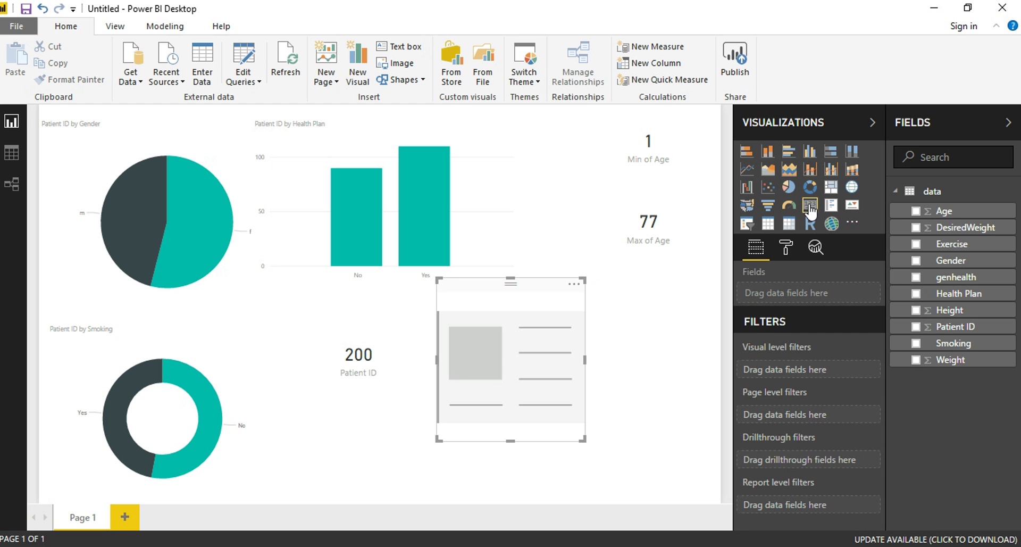
{"action": "left_click", "coordinate": [915, 210]}
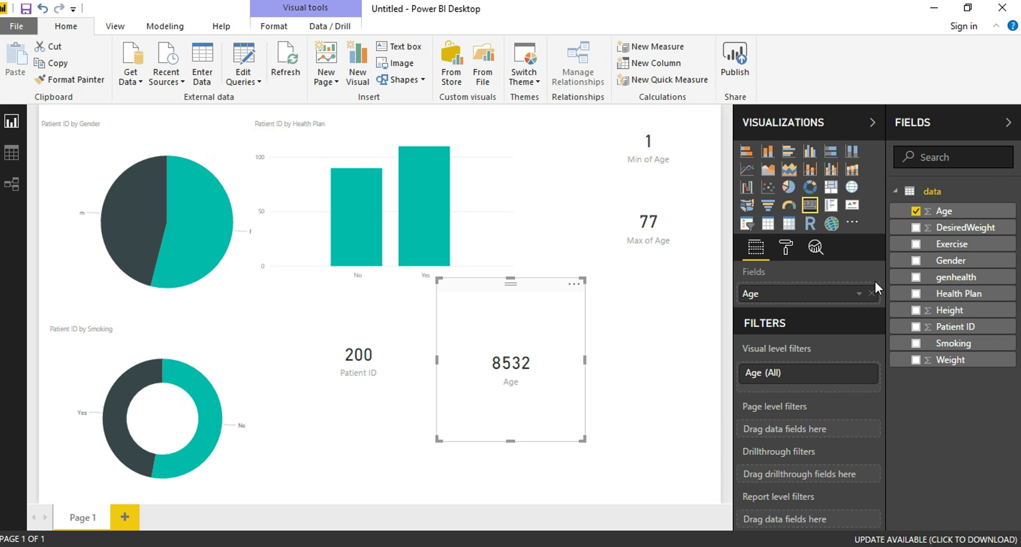
{"action": "left_click", "coordinate": [859, 293]}
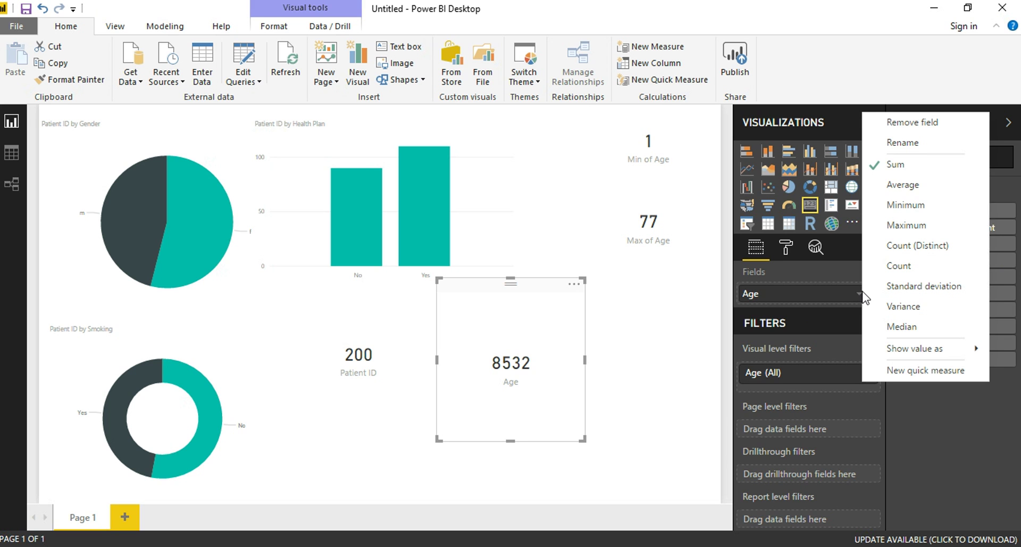
{"action": "left_click", "coordinate": [898, 185]}
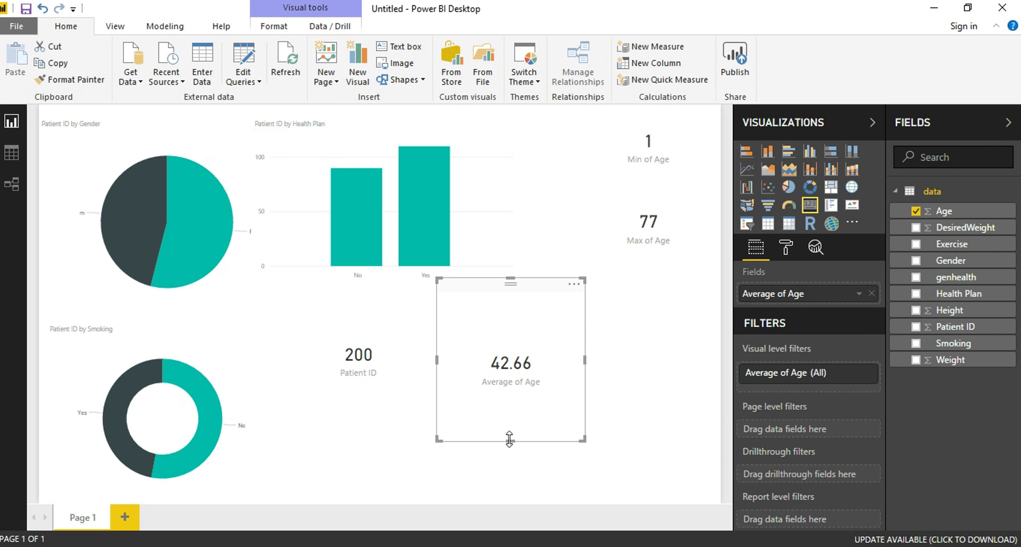
{"action": "left_click_drag", "start_coordinate": [510, 440], "coordinate": [528, 350]}
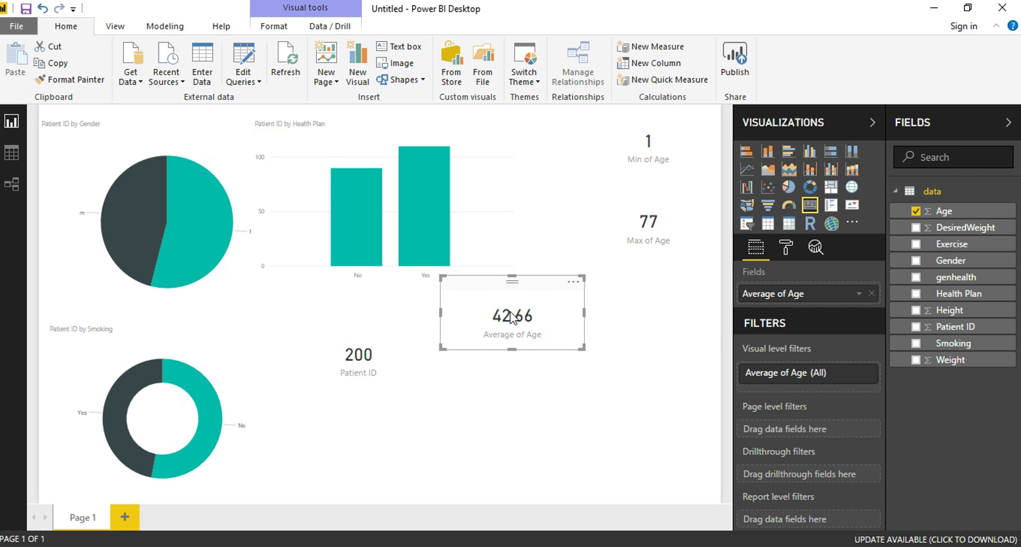
{"action": "left_click_drag", "start_coordinate": [508, 314], "coordinate": [644, 305]}
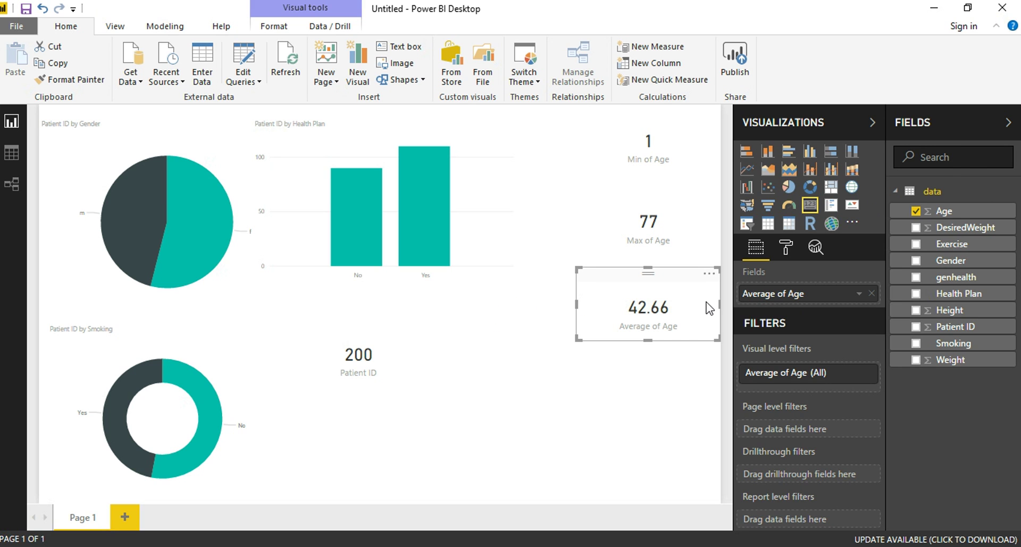
{"action": "left_click", "coordinate": [687, 387]}
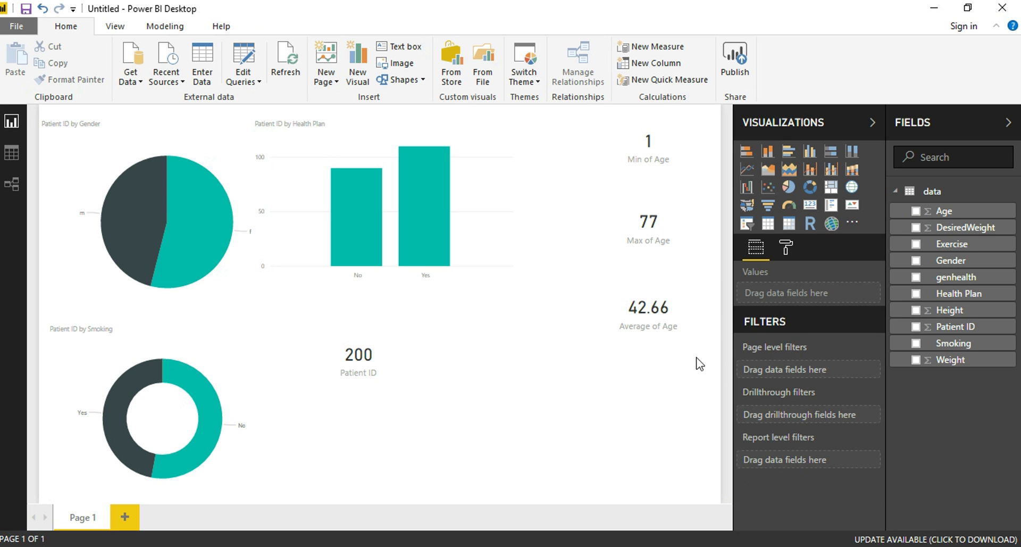
Insert a multi-row card beside the 200 Patient ID card and stretch it rightward.
{"action": "left_click", "coordinate": [828, 214]}
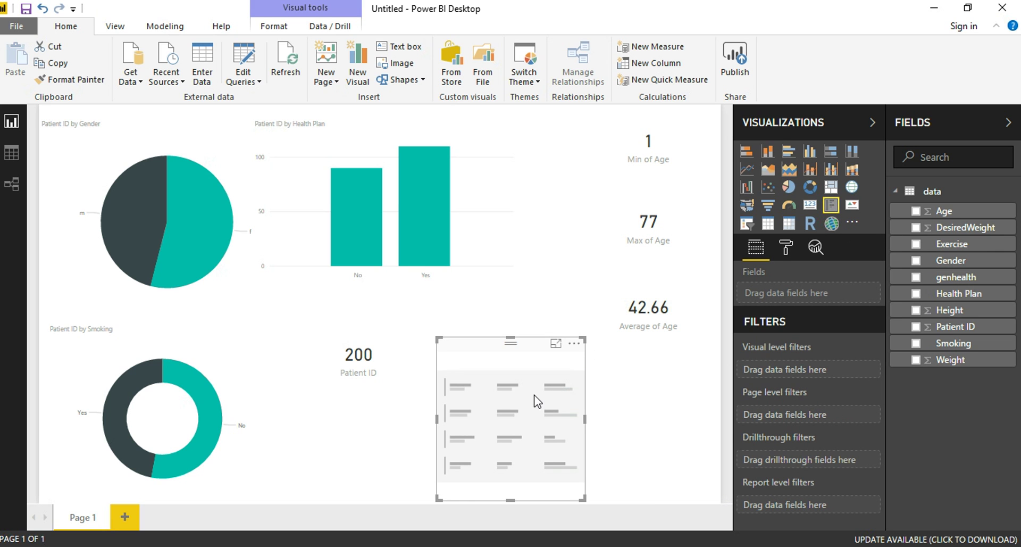
{"action": "left_click", "coordinate": [620, 314]}
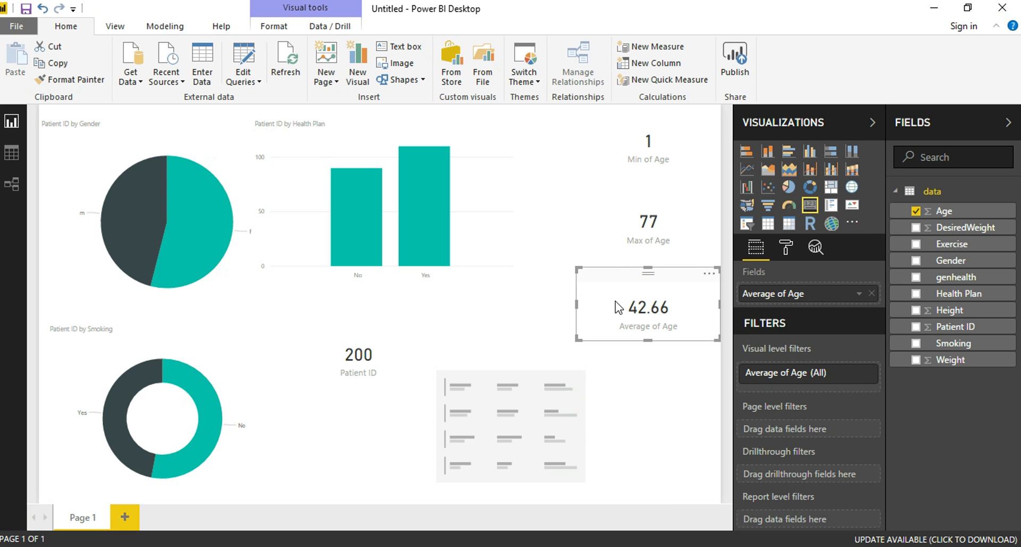
{"action": "left_click", "coordinate": [615, 217]}
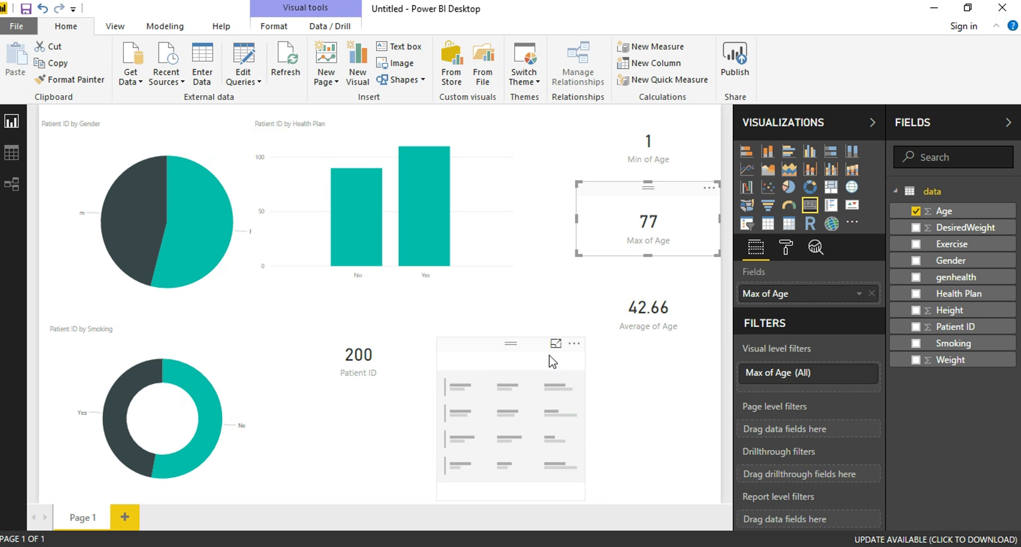
{"action": "left_click", "coordinate": [532, 393]}
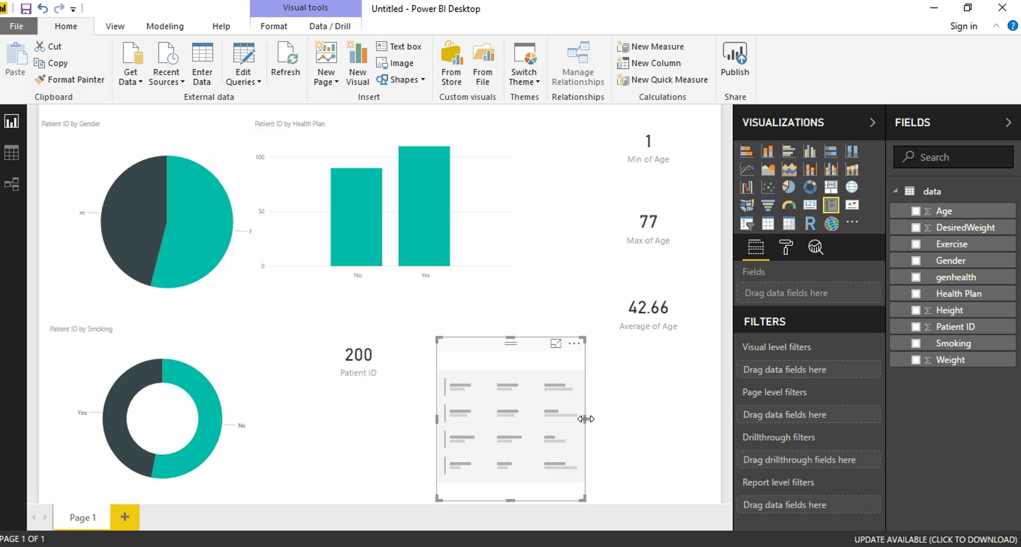
{"action": "left_click_drag", "start_coordinate": [586, 418], "coordinate": [729, 408]}
{"action": "left_click", "coordinate": [730, 408]}
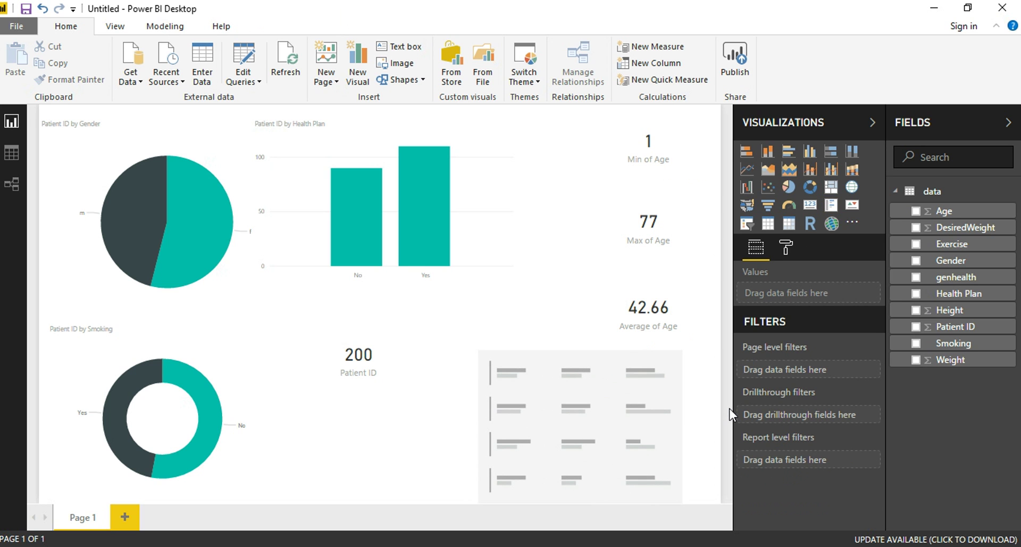
{"action": "left_click", "coordinate": [621, 426]}
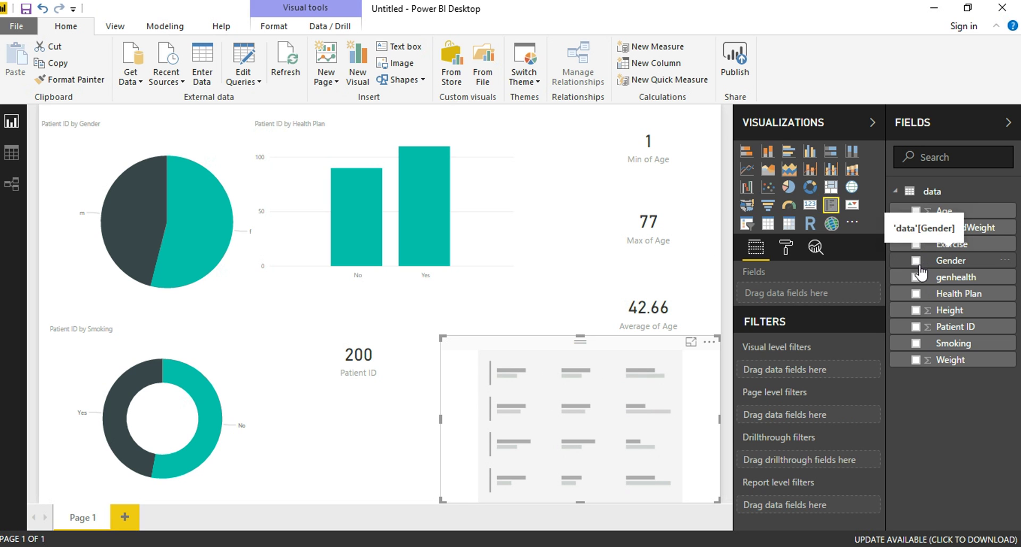
Fill the multi-row card with Patient ID set to Don't summarize, plus Age.
{"action": "left_click", "coordinate": [916, 328]}
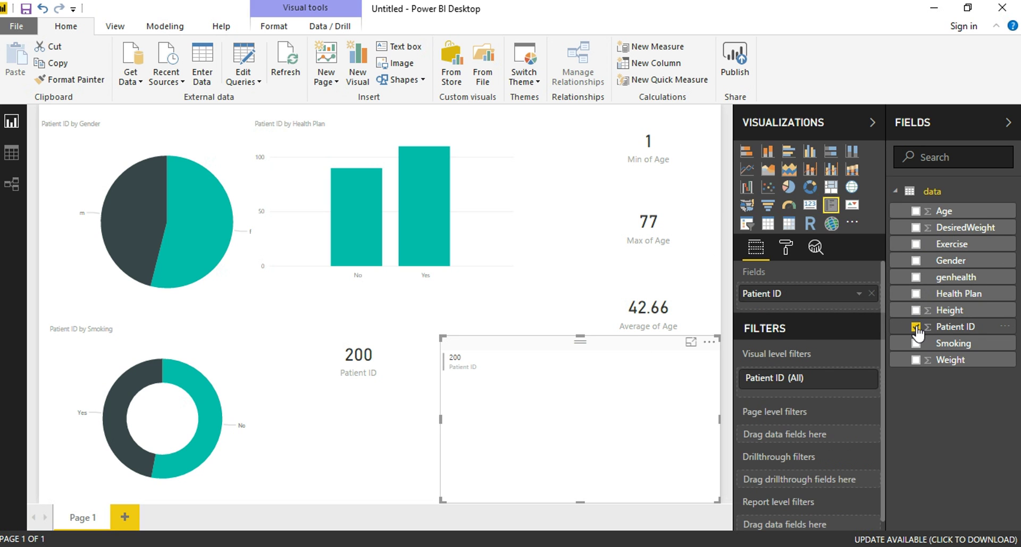
{"action": "left_click", "coordinate": [860, 294]}
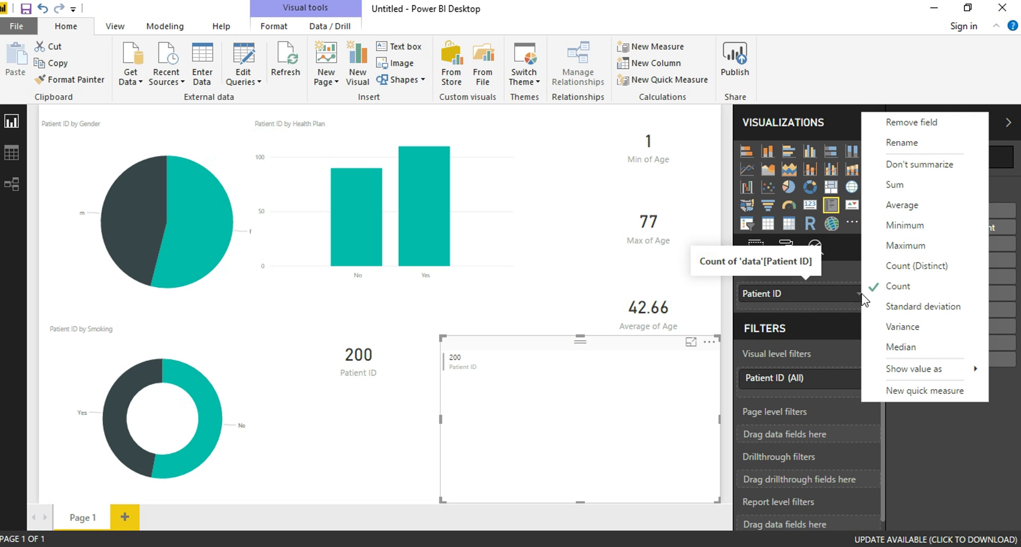
{"action": "left_click", "coordinate": [919, 165]}
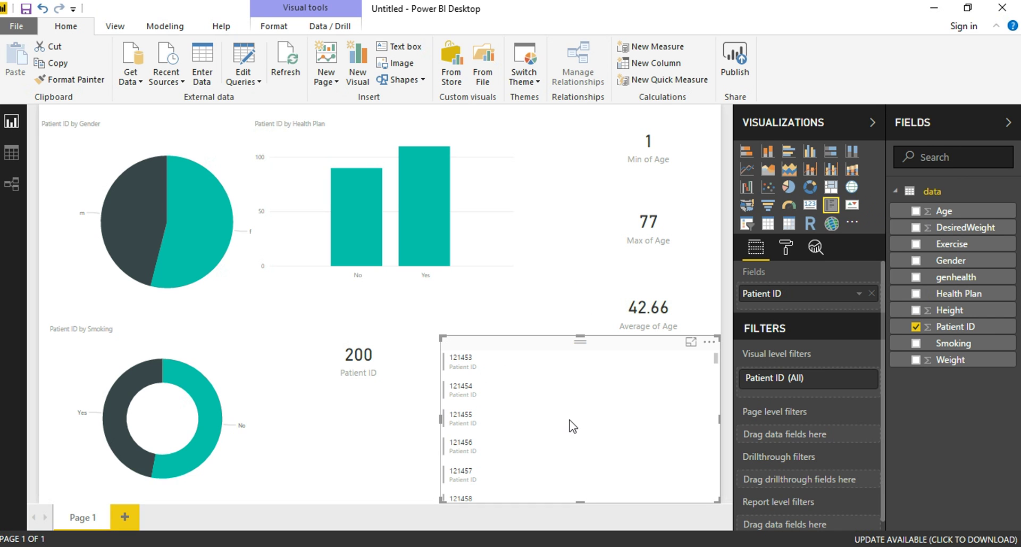
{"action": "mouse_move", "coordinate": [554, 381]}
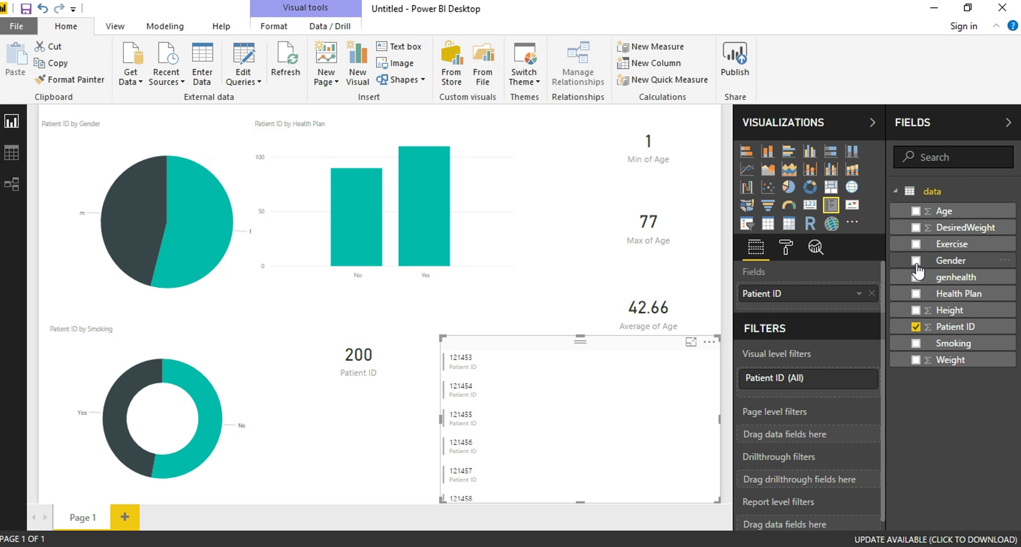
{"action": "left_click", "coordinate": [916, 212]}
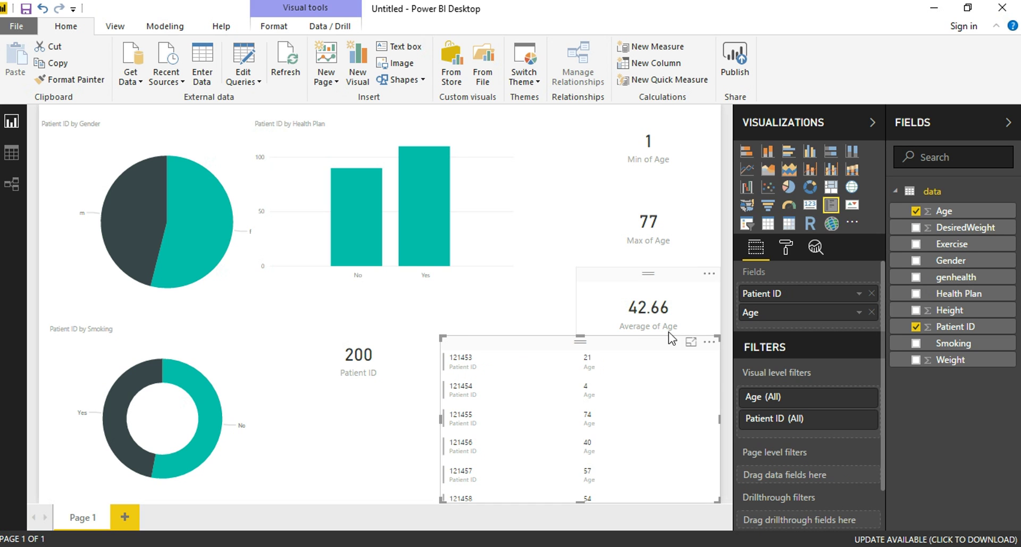
Show the multi-row card in Focus mode and add the Health Plan and Smoking fields.
{"action": "left_click", "coordinate": [691, 343]}
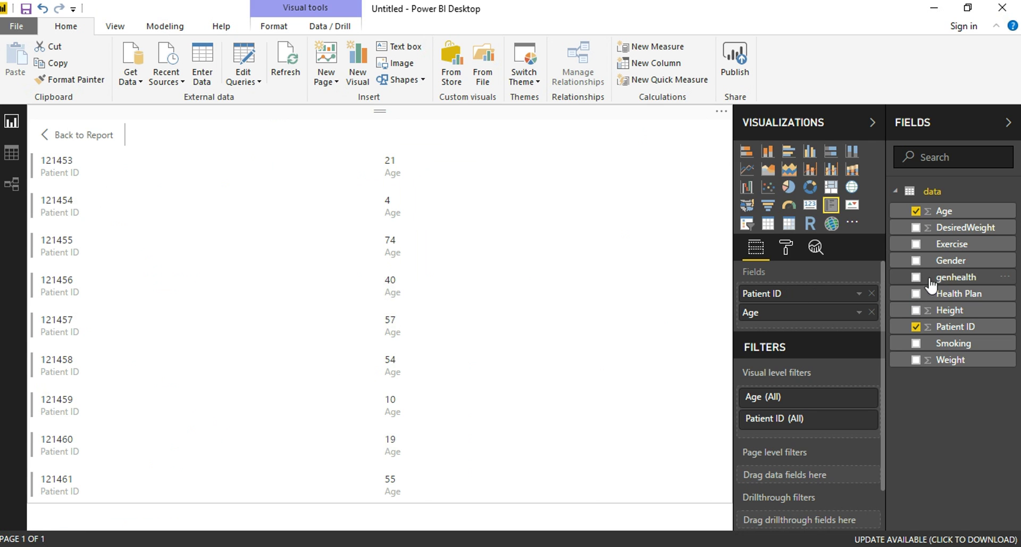
{"action": "left_click", "coordinate": [915, 294]}
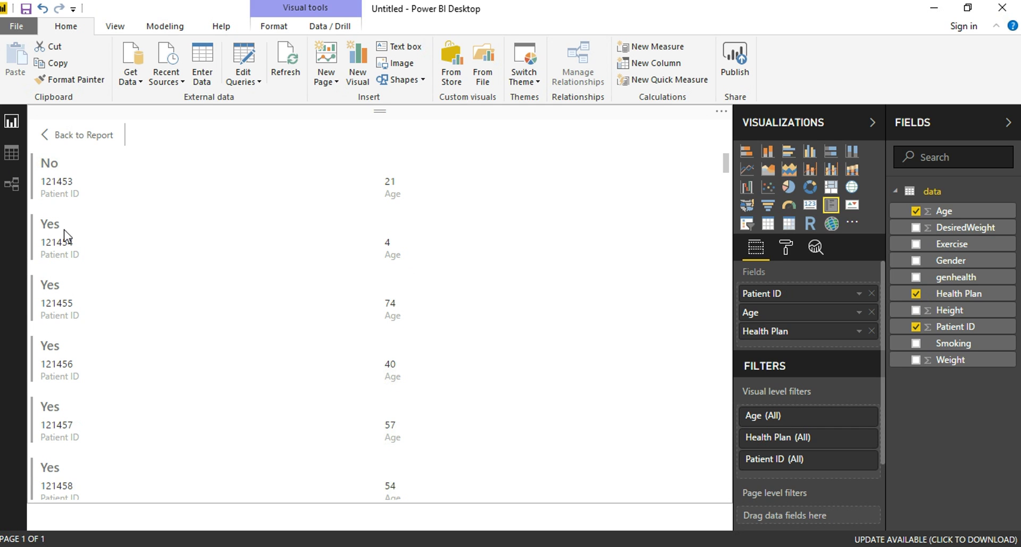
{"action": "left_click", "coordinate": [916, 343]}
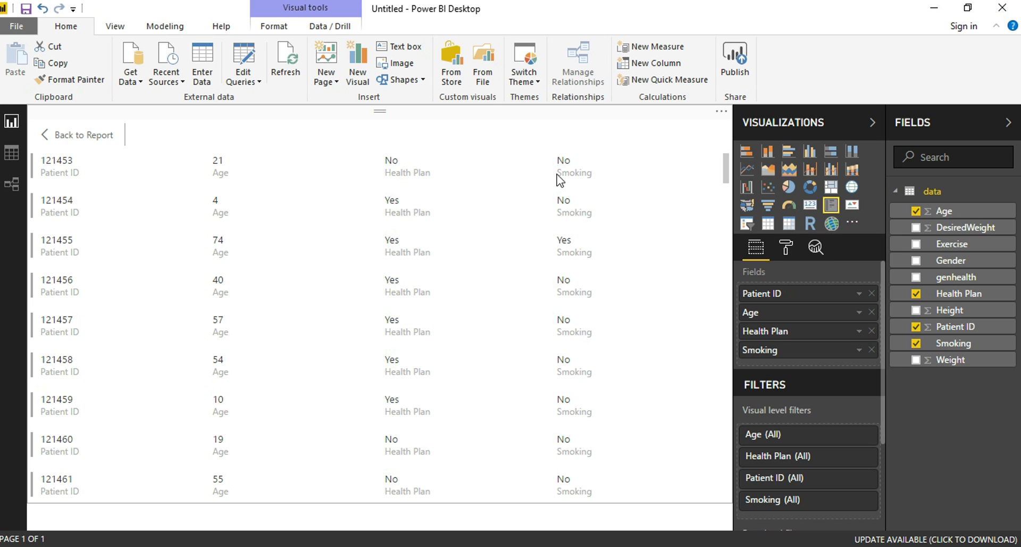
Leave focus mode for the full report page and deselect the four-field patient details card.
{"action": "left_click", "coordinate": [101, 136]}
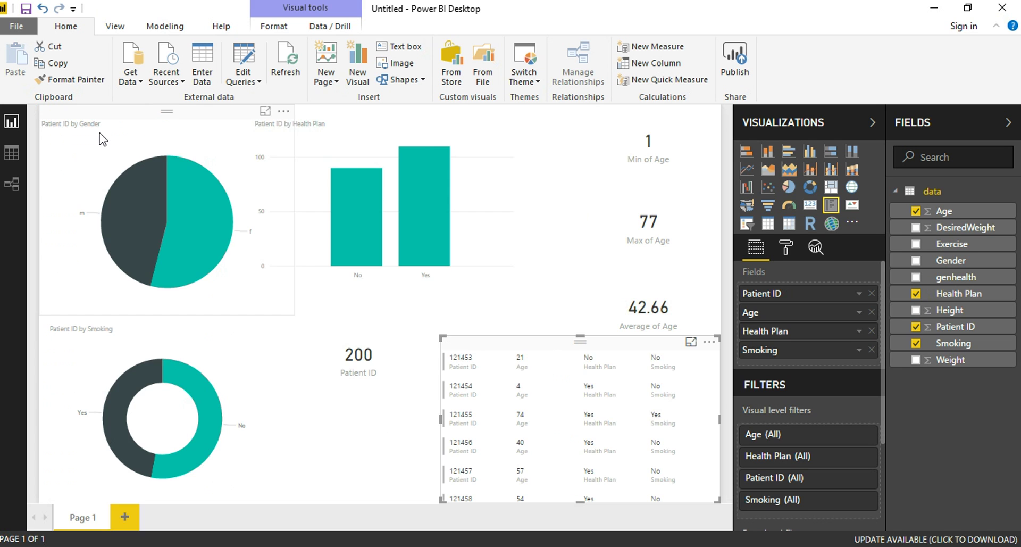
{"action": "left_click", "coordinate": [380, 443]}
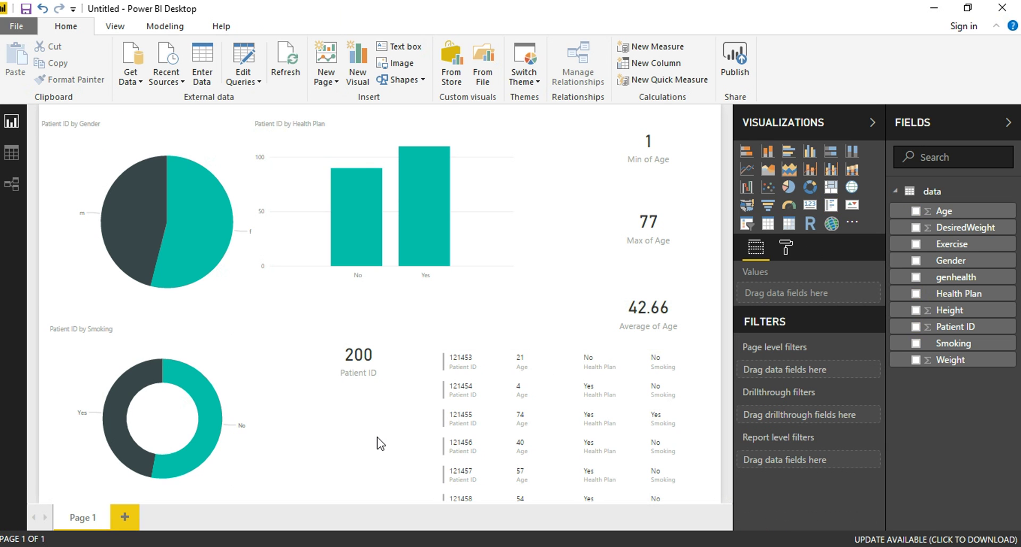